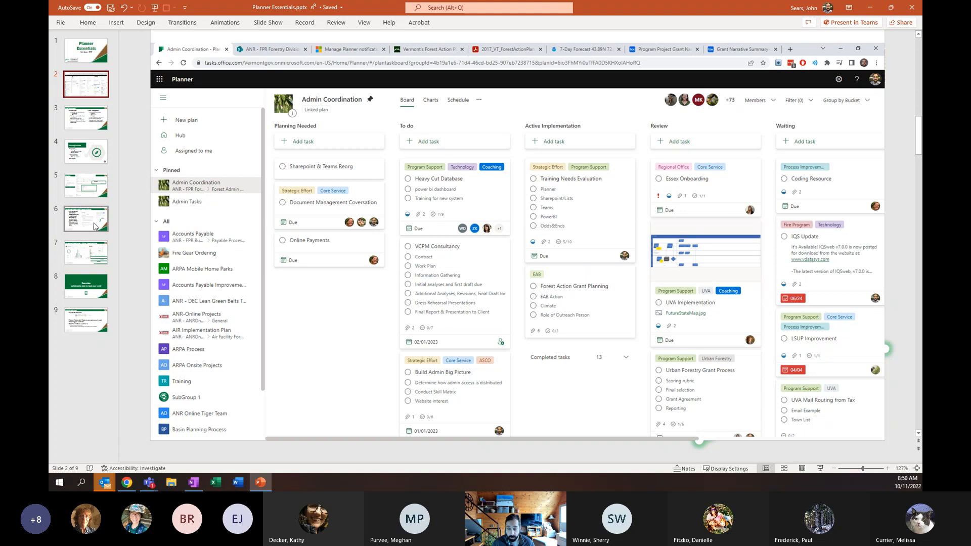
# - Show the Advanced Features – Other Visualizations slide, then switch to the browser window with Planner
pyautogui.click(86, 253)
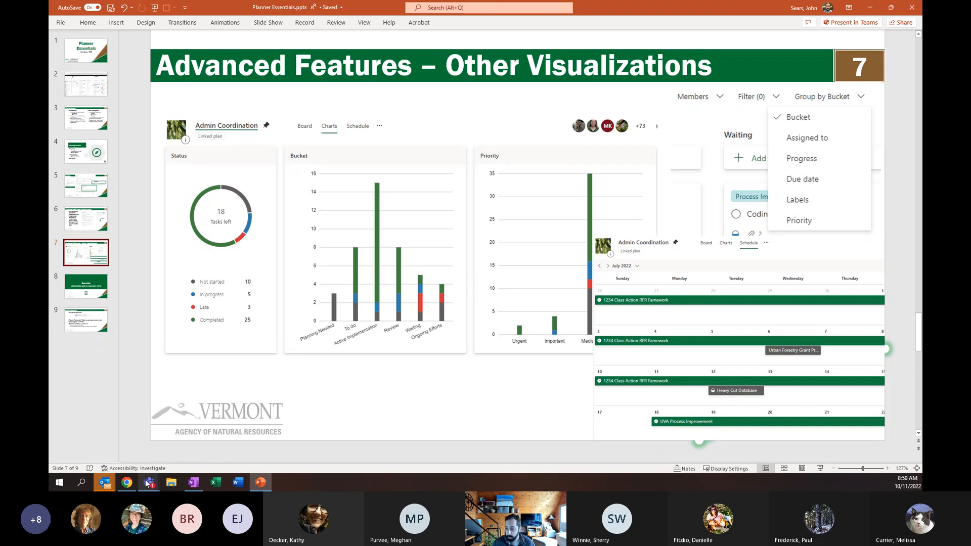
pyautogui.moveTo(127, 484)
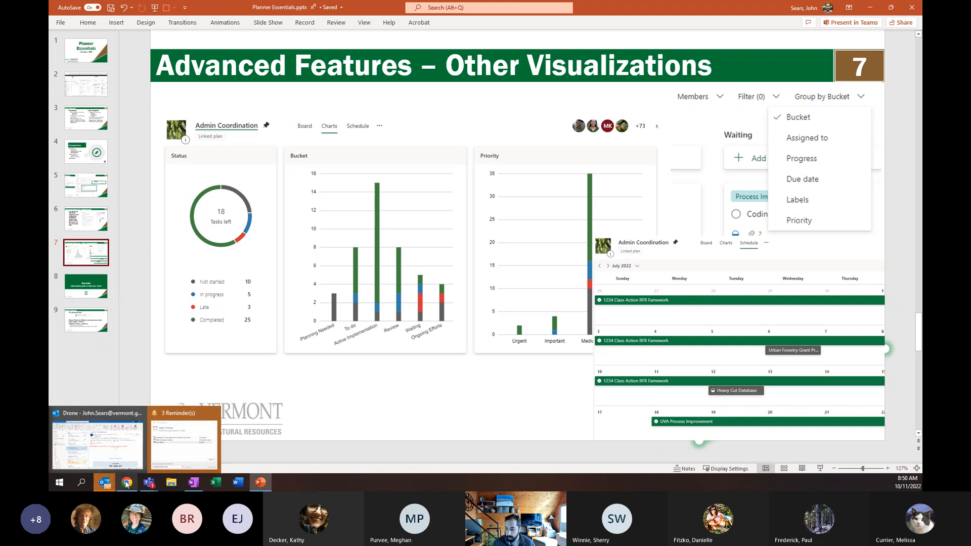
pyautogui.click(131, 455)
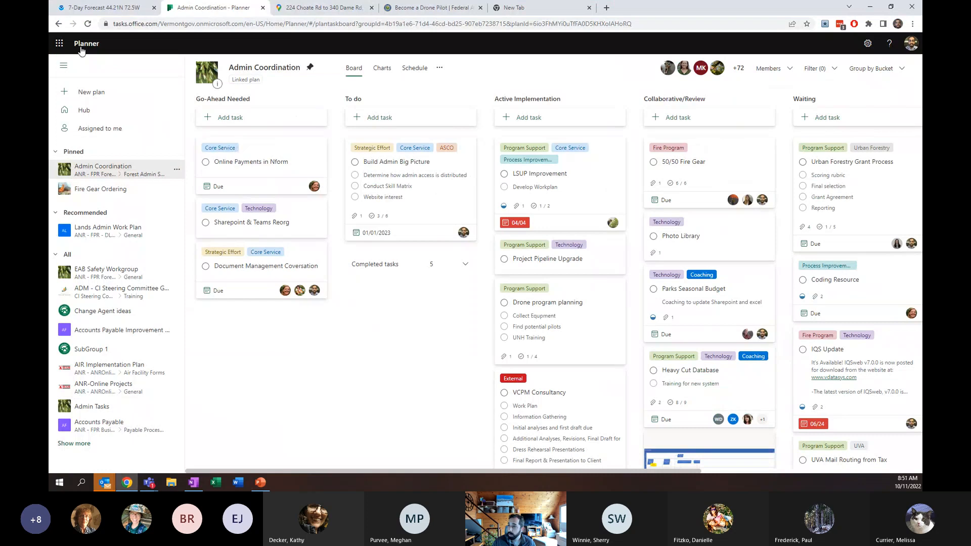
# - Open the Planner hub through the Microsoft 365 app launcher
pyautogui.click(61, 44)
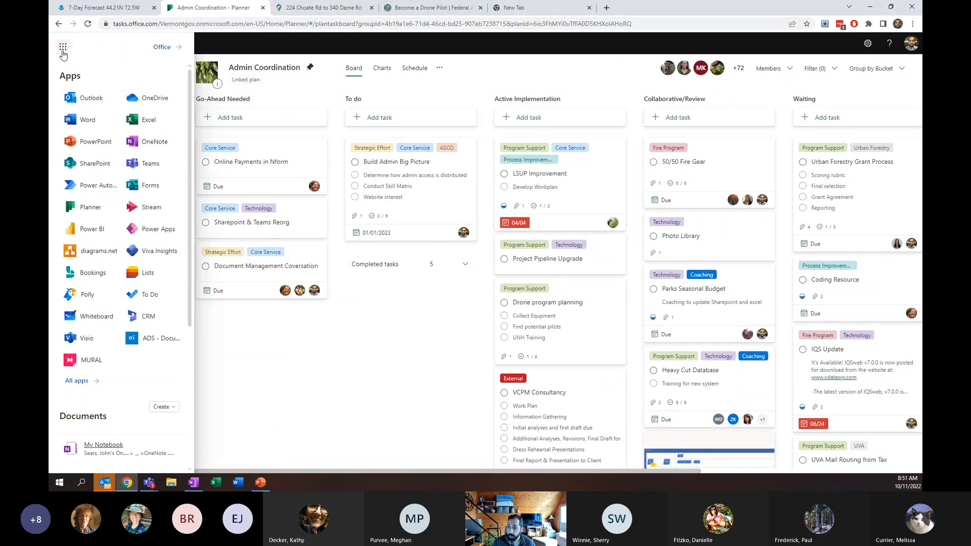
pyautogui.click(91, 208)
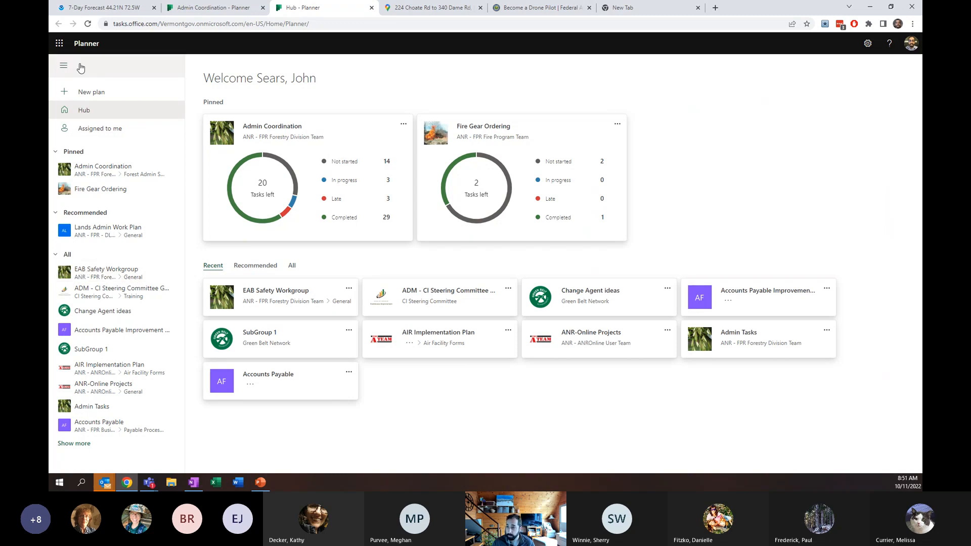
pyautogui.click(115, 24)
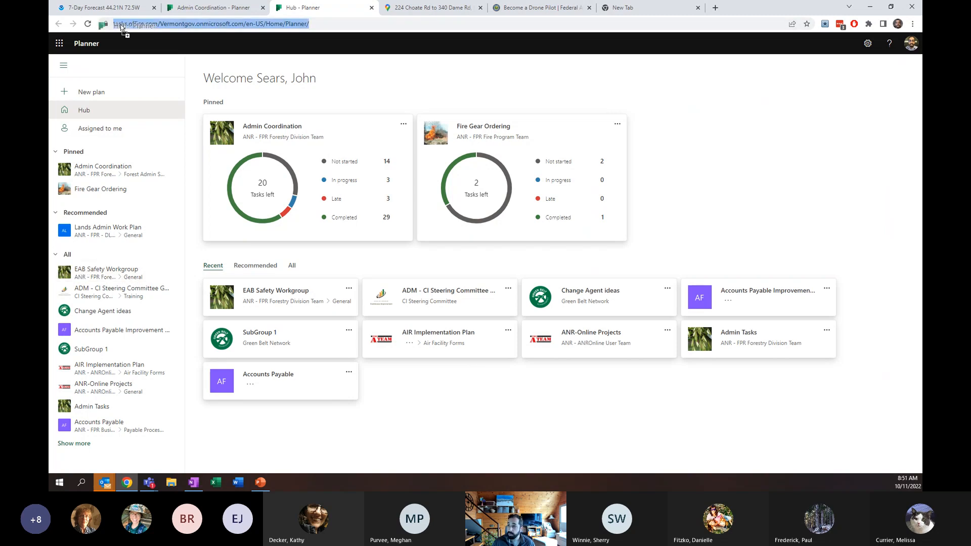
pyautogui.click(147, 24)
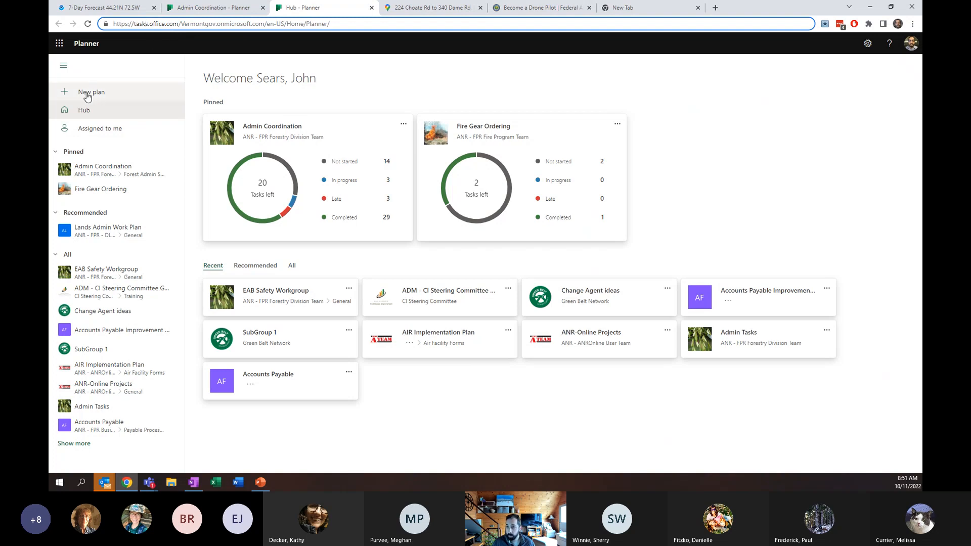
# - Create a new plan named Test in the ANR - Forestry Admin Assistant Team group
pyautogui.click(62, 95)
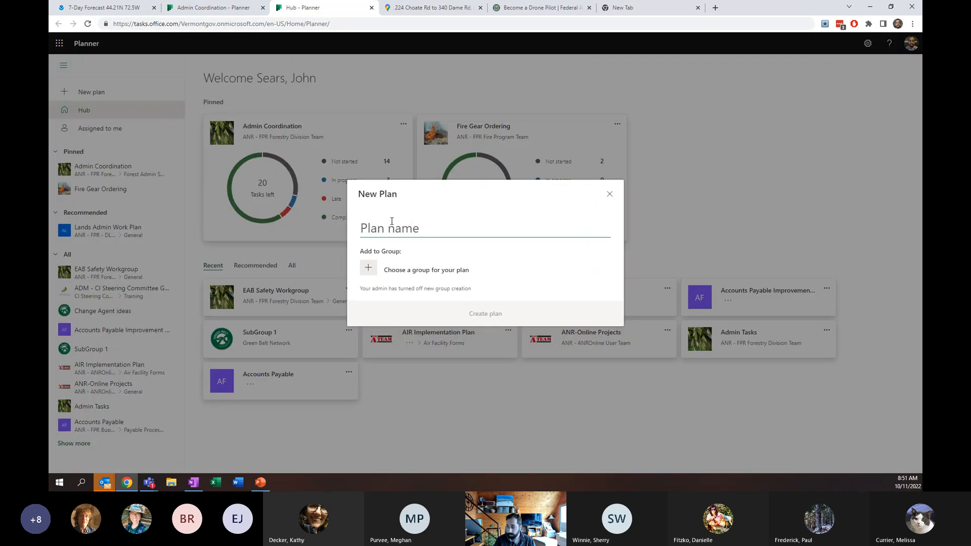
pyautogui.write('Test')
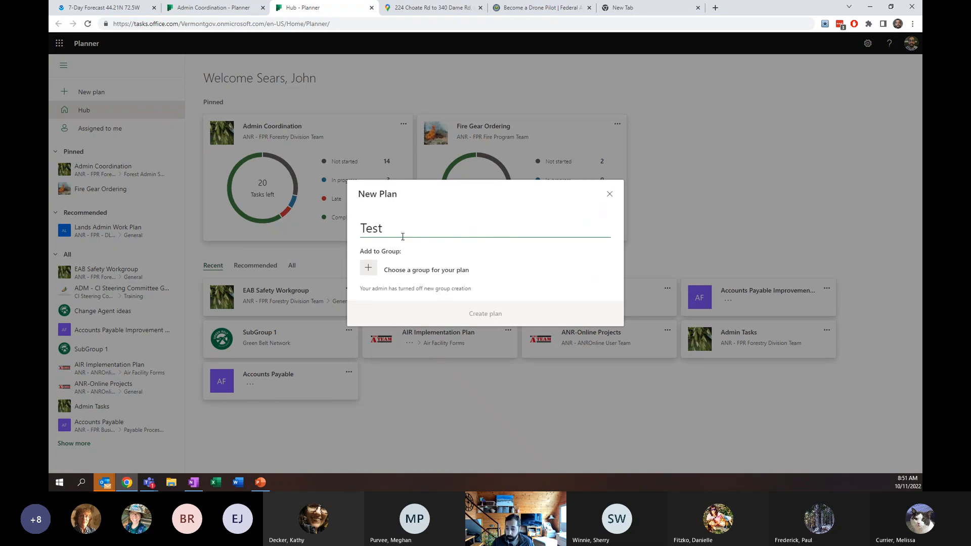
pyautogui.click(364, 272)
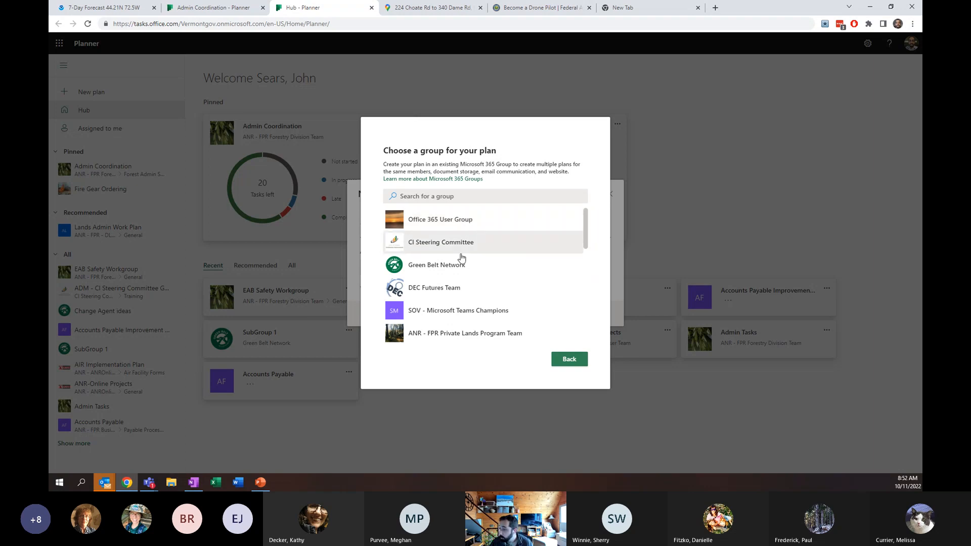
pyautogui.scroll(-2, 475, 223)
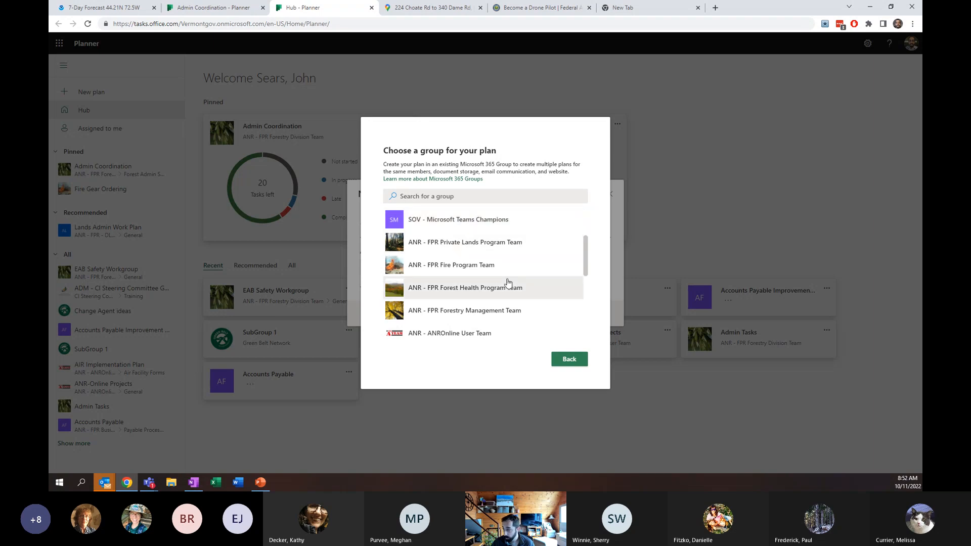
pyautogui.scroll(2, 508, 279)
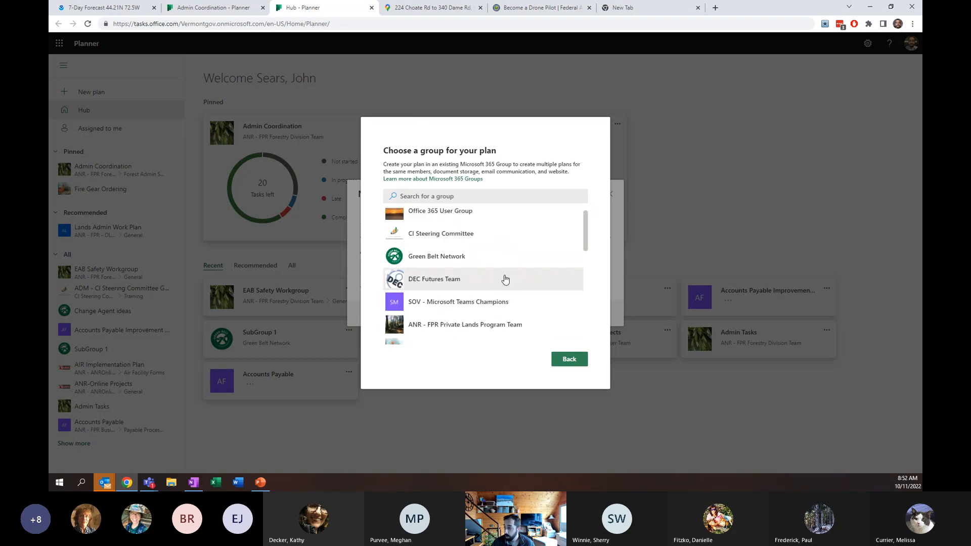
pyautogui.scroll(-1, 505, 277)
pyautogui.scroll(-8, 505, 277)
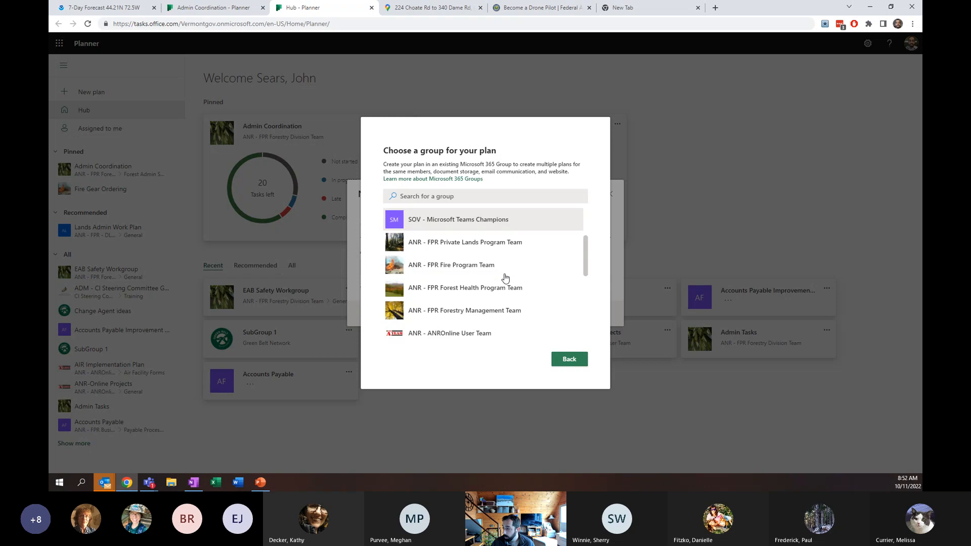
pyautogui.scroll(5, 505, 276)
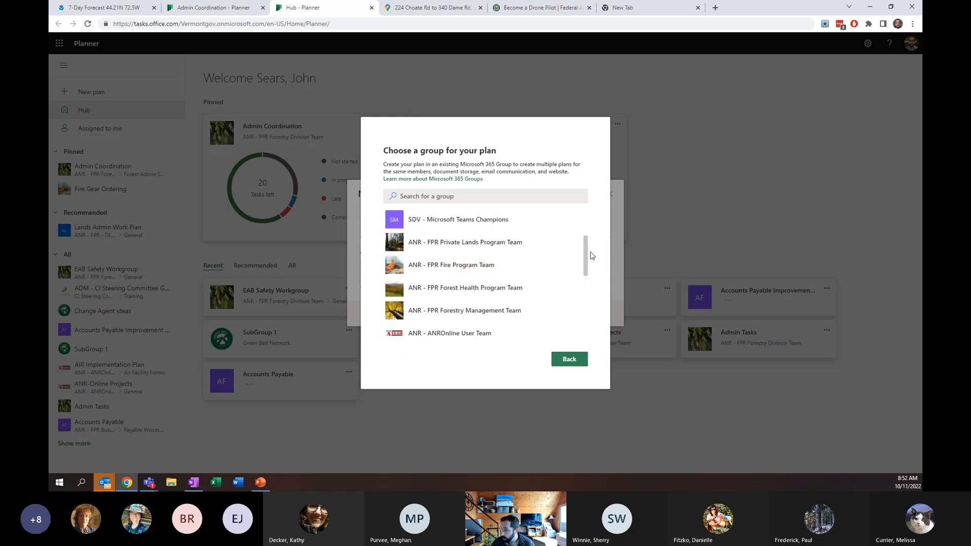
pyautogui.moveTo(590, 251); pyautogui.dragTo(582, 274)
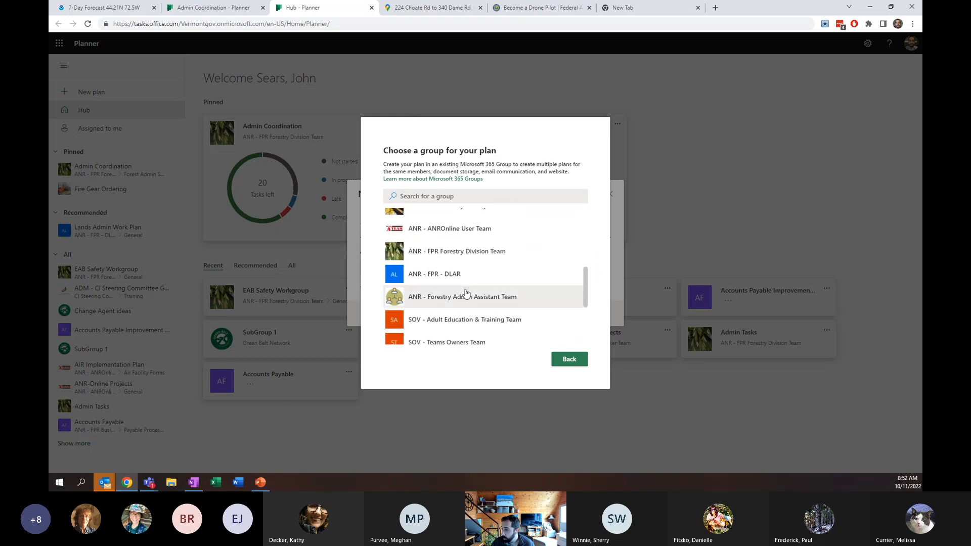
pyautogui.click(445, 302)
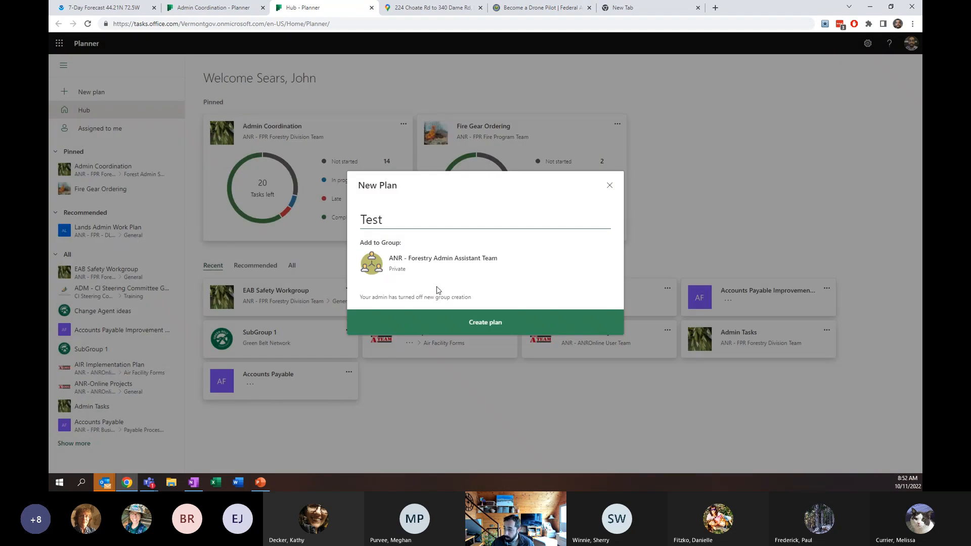
pyautogui.click(459, 331)
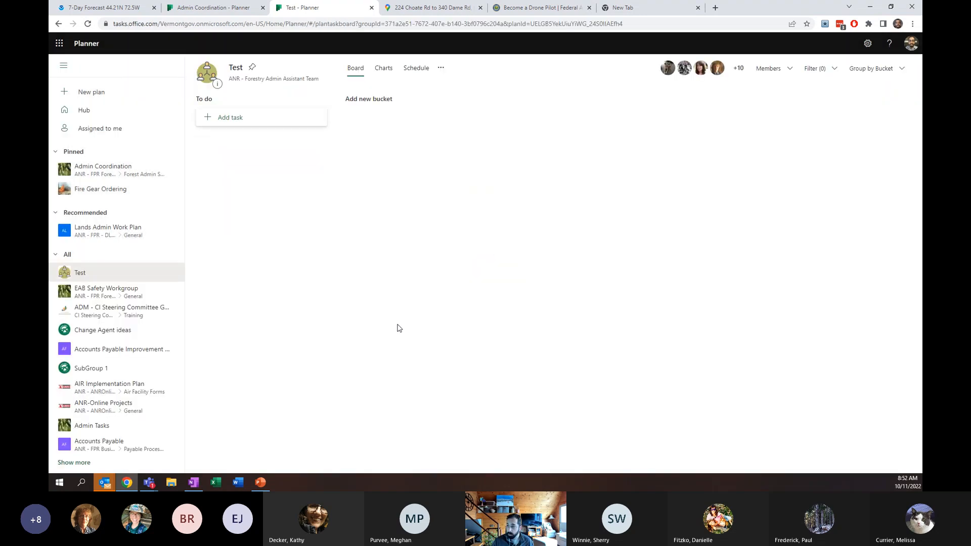
# - Add a new bucket named Working on it next to the To do bucket
pyautogui.click(205, 99)
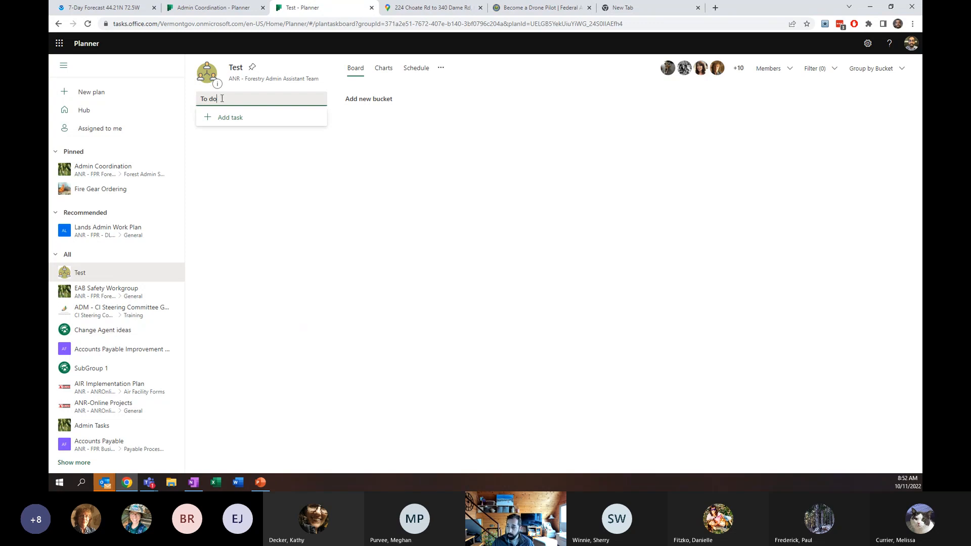
pyautogui.click(387, 100)
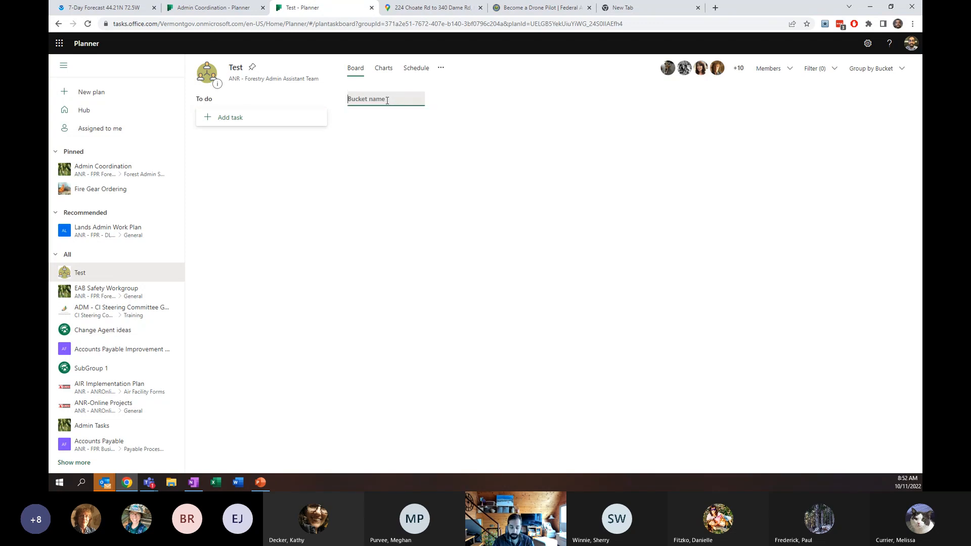
pyautogui.write('Workin')
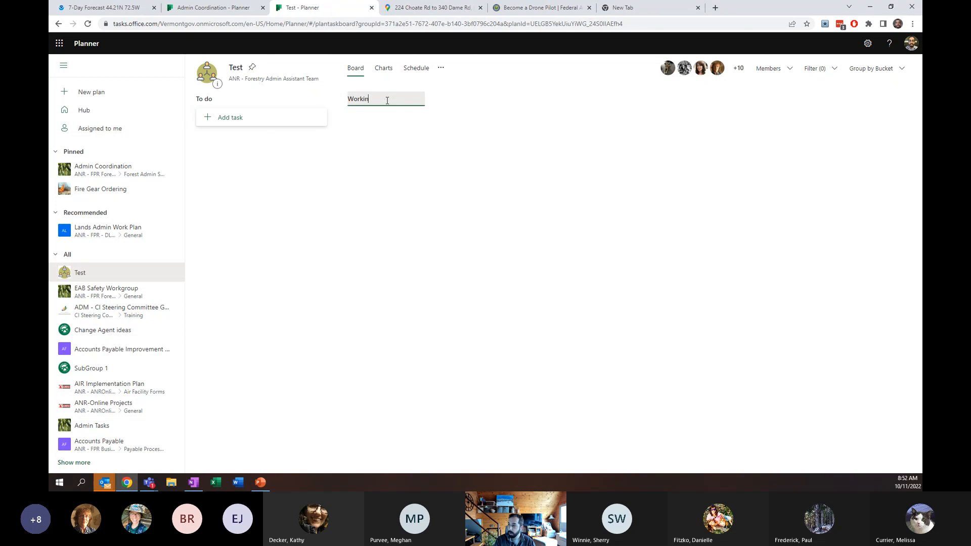
pyautogui.write('g on it')
pyautogui.press('Return')
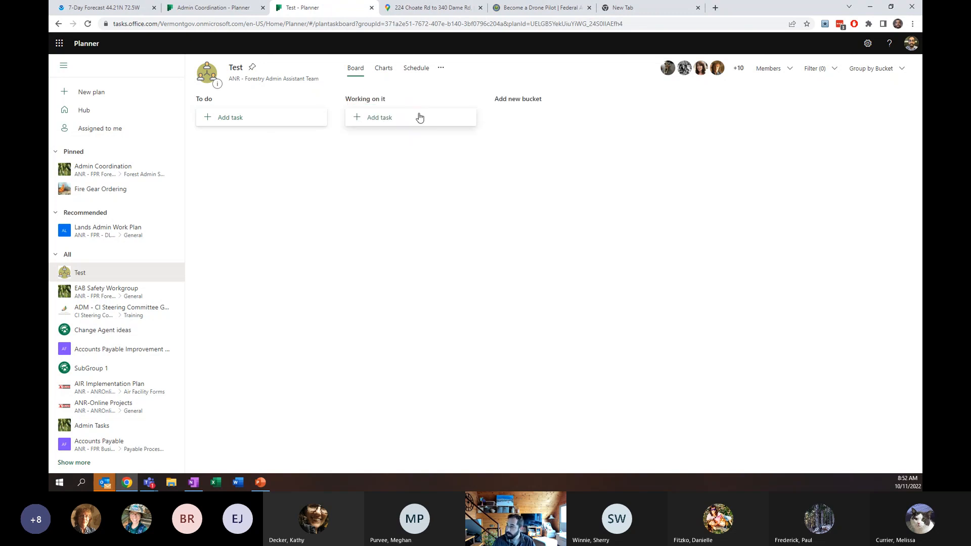
# - Add another bucket named collab
pyautogui.click(513, 99)
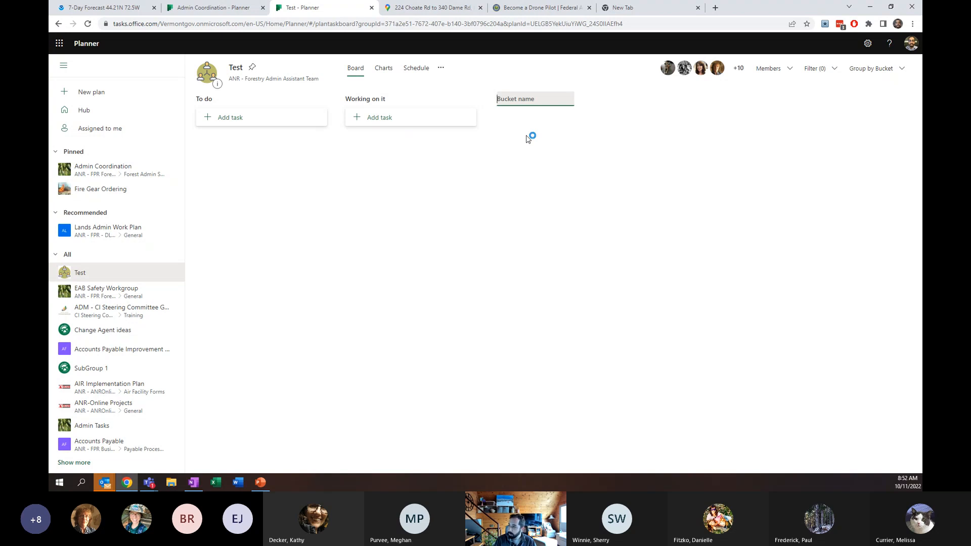
pyautogui.write('collab')
pyautogui.press('Return')
# - Add a fourth bucket named help!
pyautogui.click(657, 98)
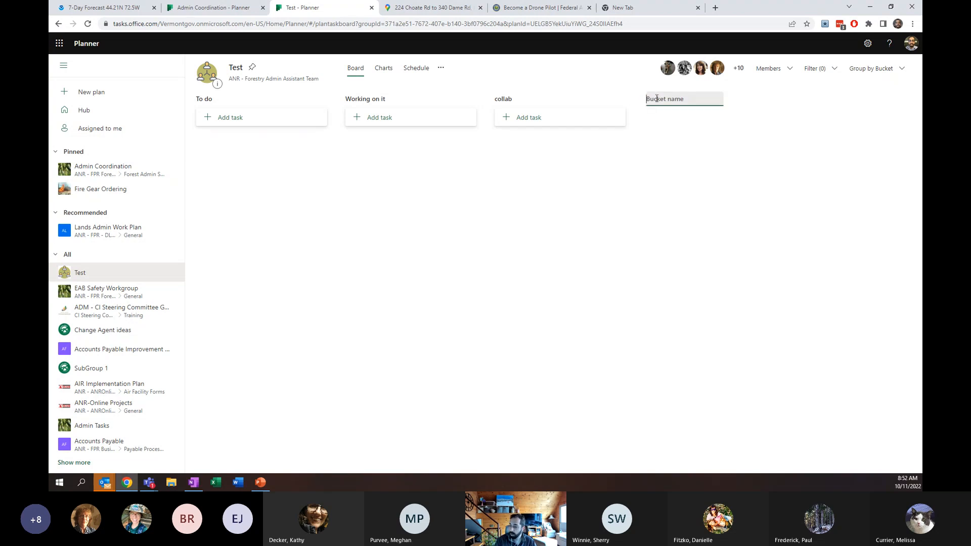
pyautogui.write('help!')
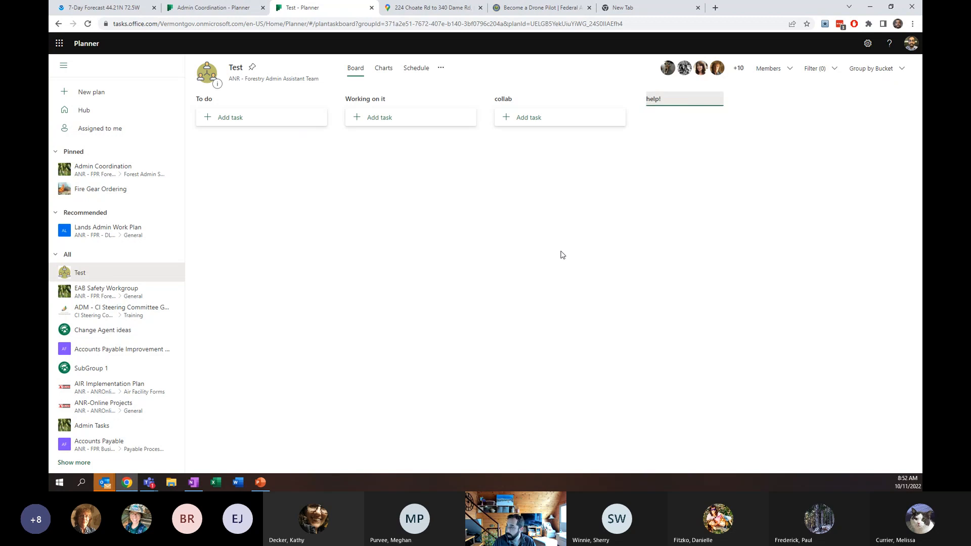
pyautogui.press('Return')
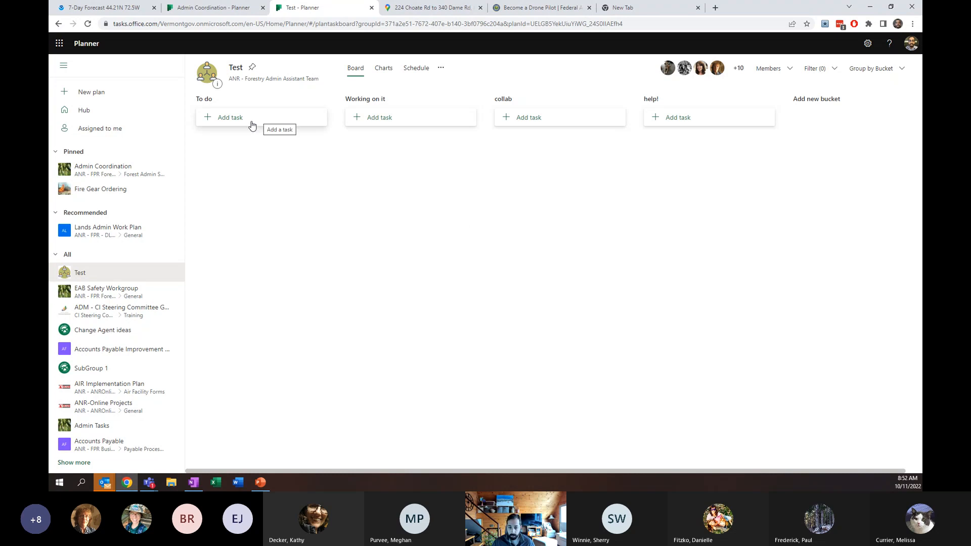
# - Start a task named Create Planner in the Working on it bucket with a due date of October 11
pyautogui.click(393, 125)
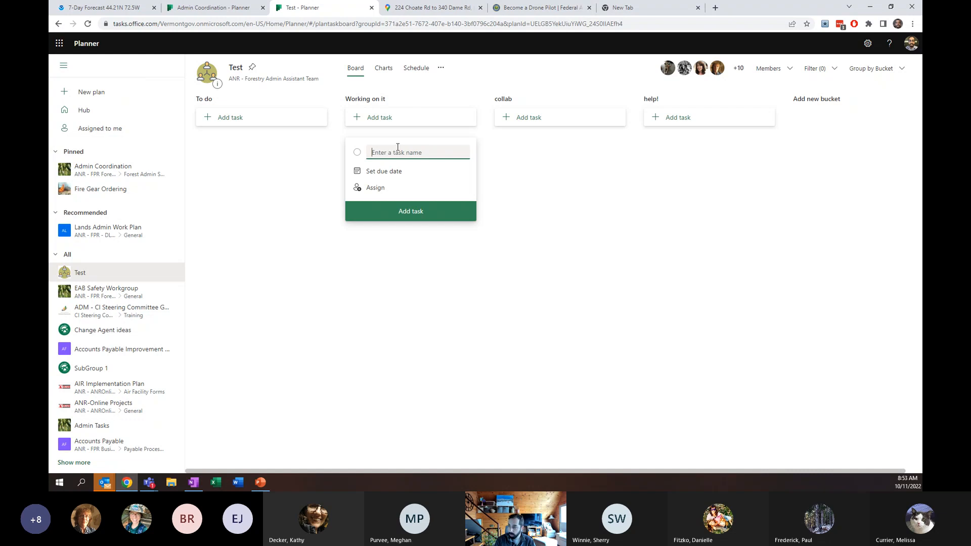
pyautogui.write('Create Planner')
pyautogui.click(390, 172)
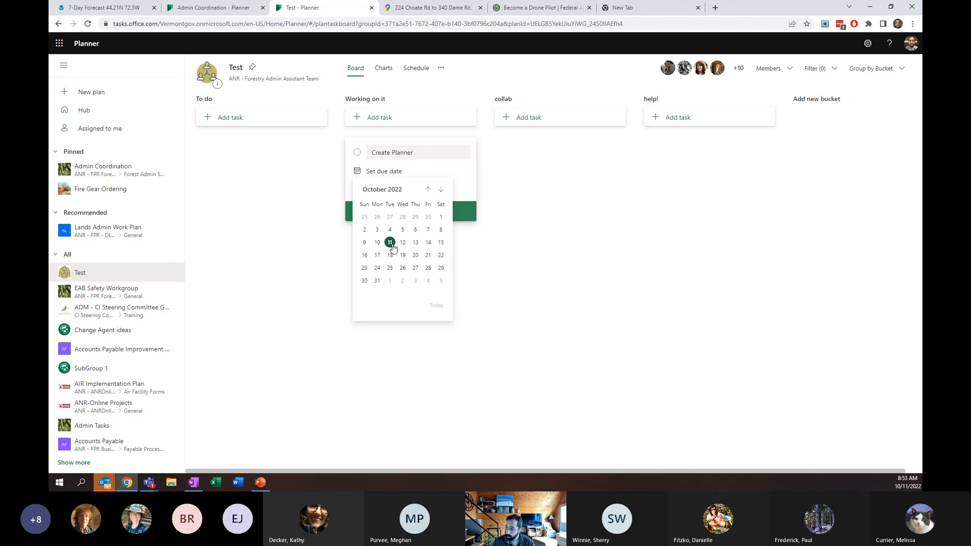
pyautogui.click(390, 243)
# - Assign the task to the signed-in user and add it to the bucket
pyautogui.click(374, 190)
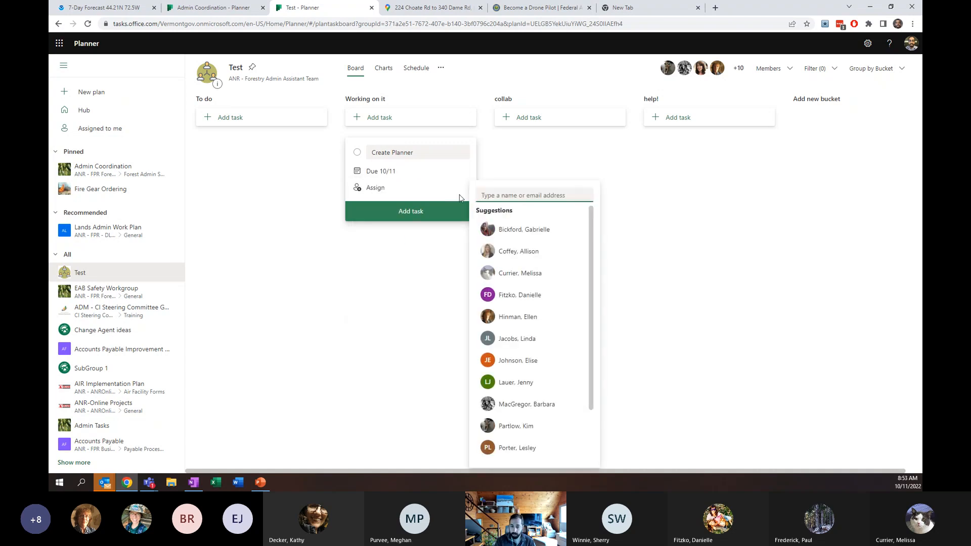
pyautogui.write('joh')
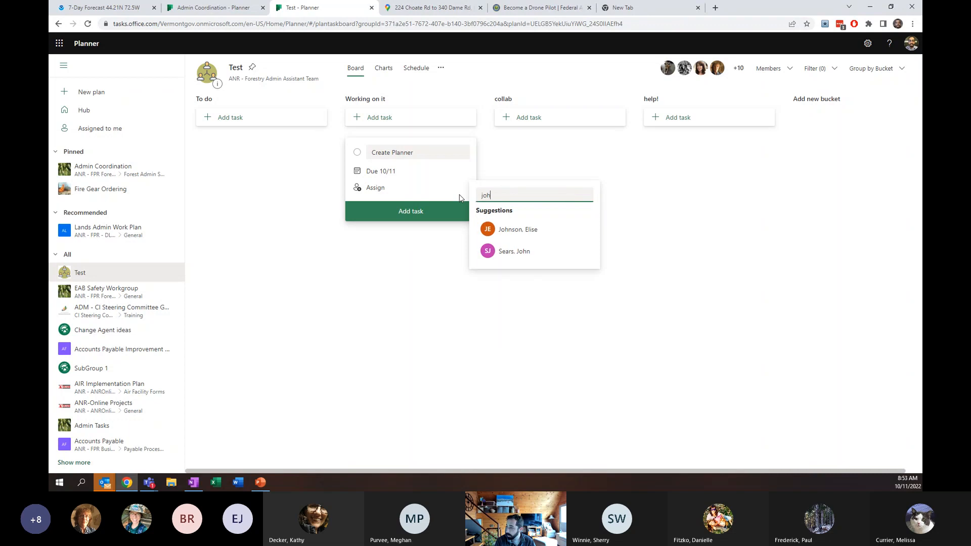
pyautogui.write('n')
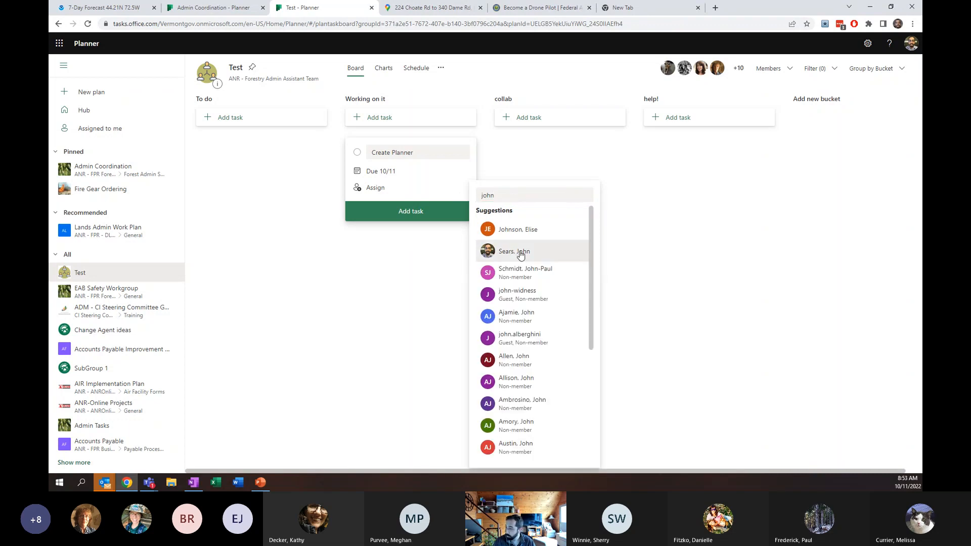
pyautogui.click(521, 253)
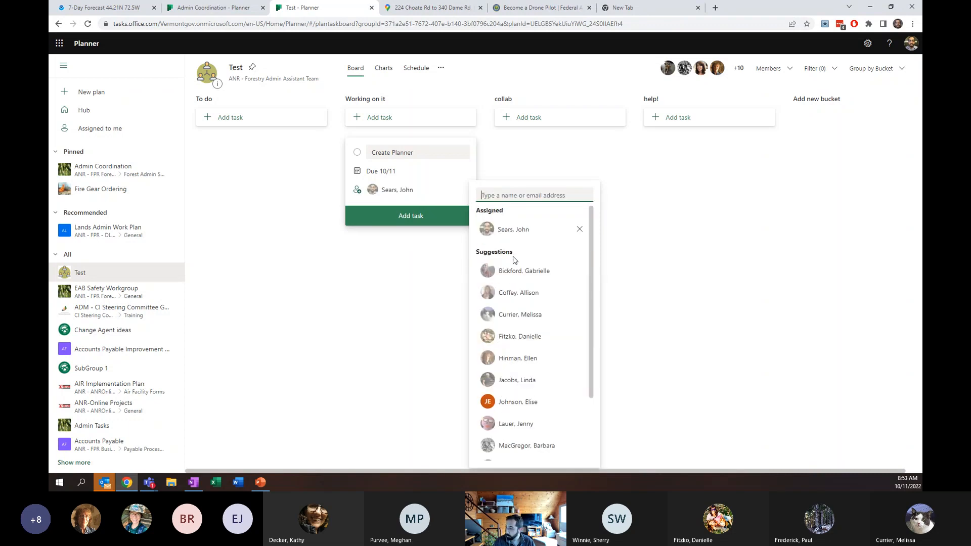
pyautogui.click(412, 218)
pyautogui.click(561, 272)
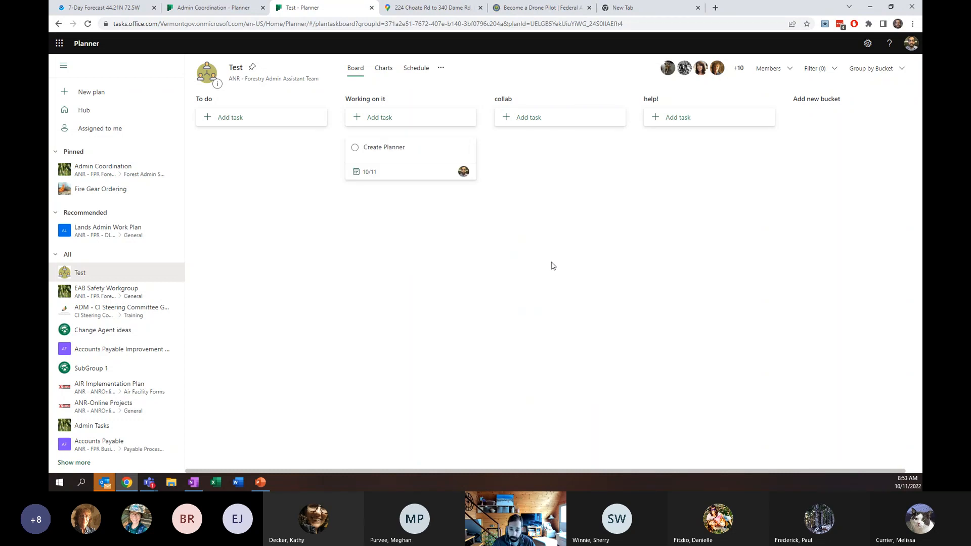
# - Open the Create Planner task's details and copy the page address from the browser
pyautogui.click(419, 151)
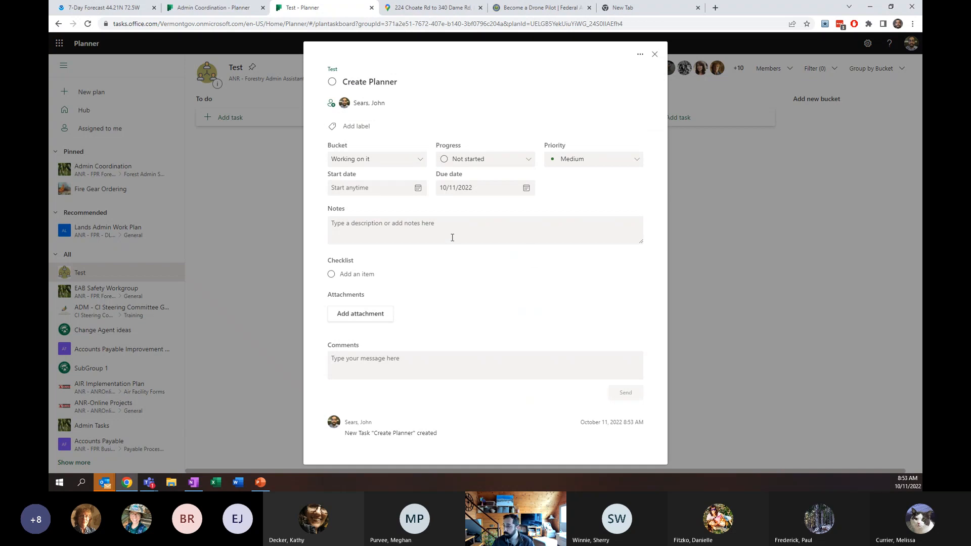
pyautogui.click(558, 22)
pyautogui.rightClick(559, 24)
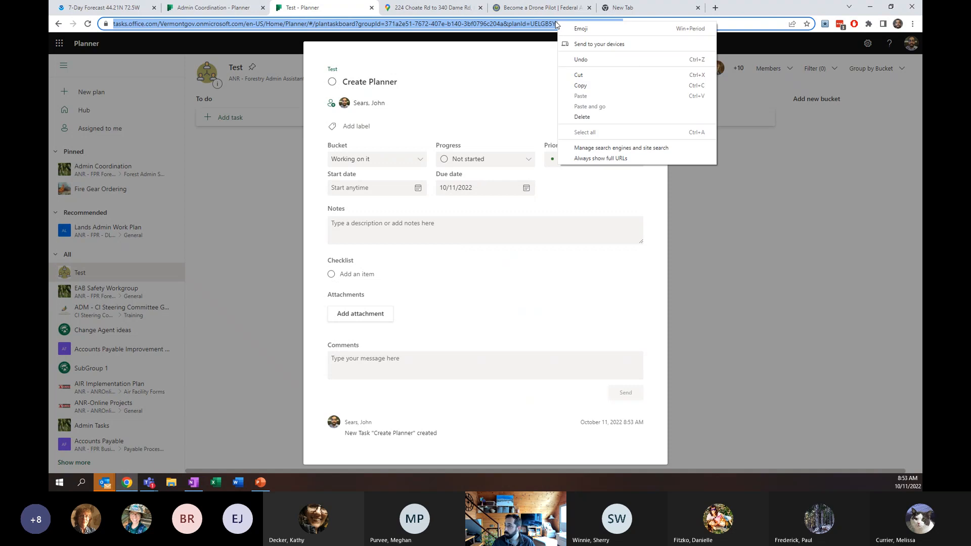
pyautogui.click(580, 86)
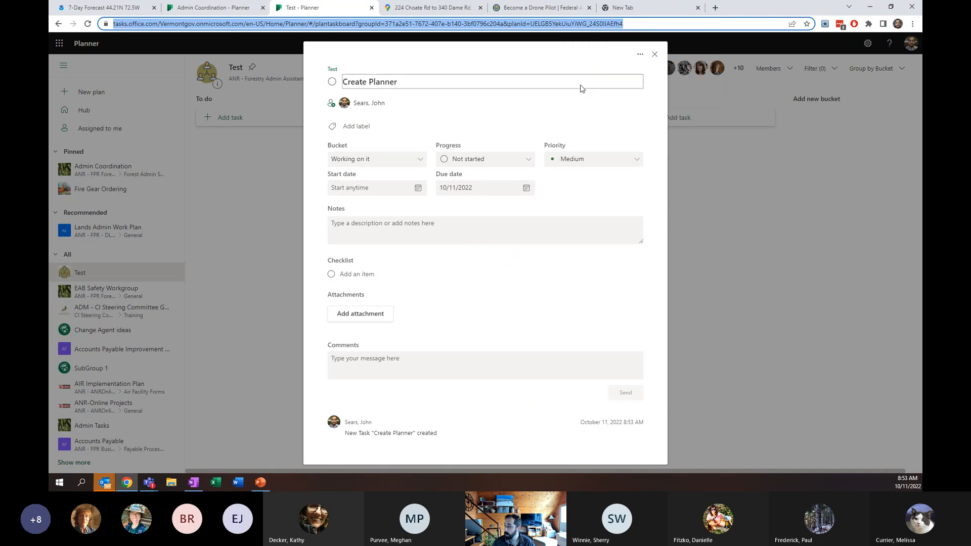
# - Attach the copied page address to the task as a link displayed as Planner link!
pyautogui.click(370, 316)
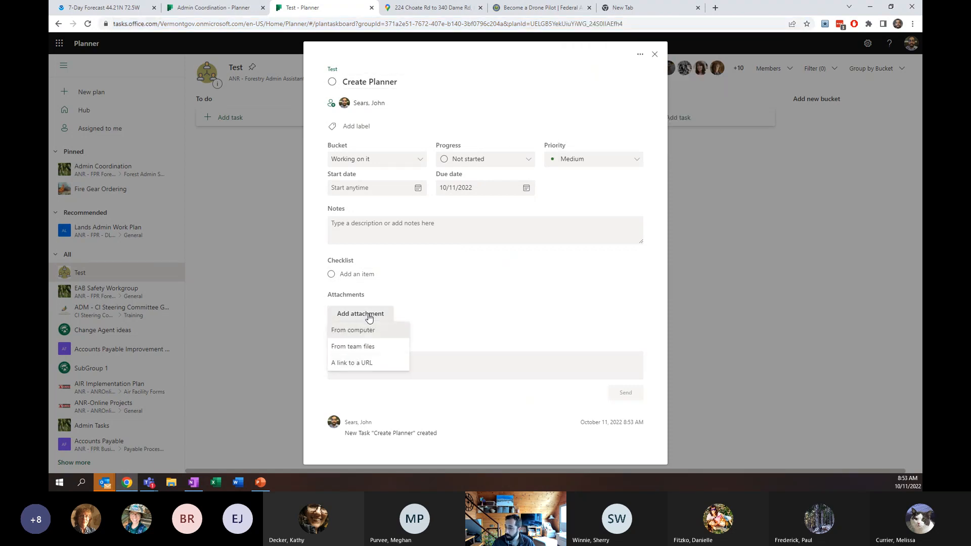
pyautogui.click(363, 367)
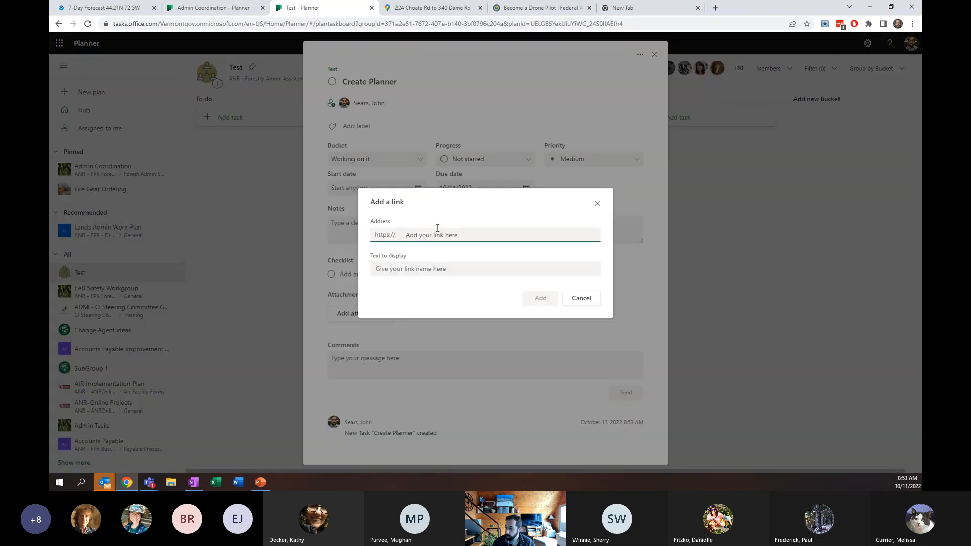
pyautogui.hotkey('ctrl', 'v')
pyautogui.click(418, 270)
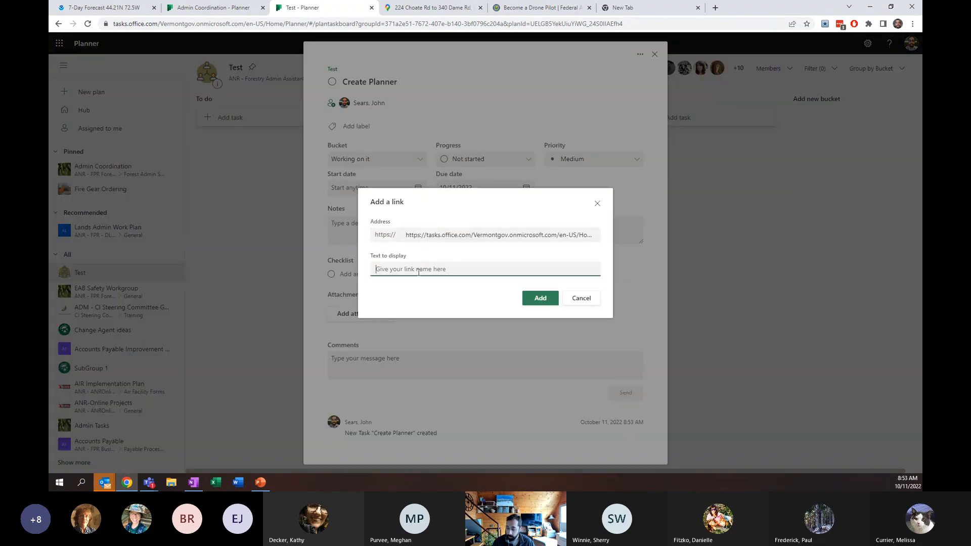
pyautogui.write('Planner')
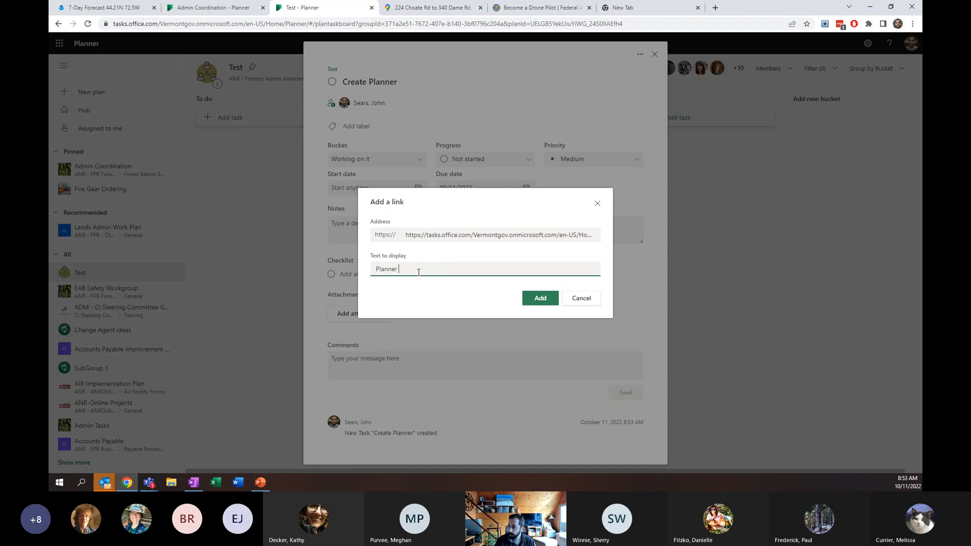
pyautogui.write(' link!')
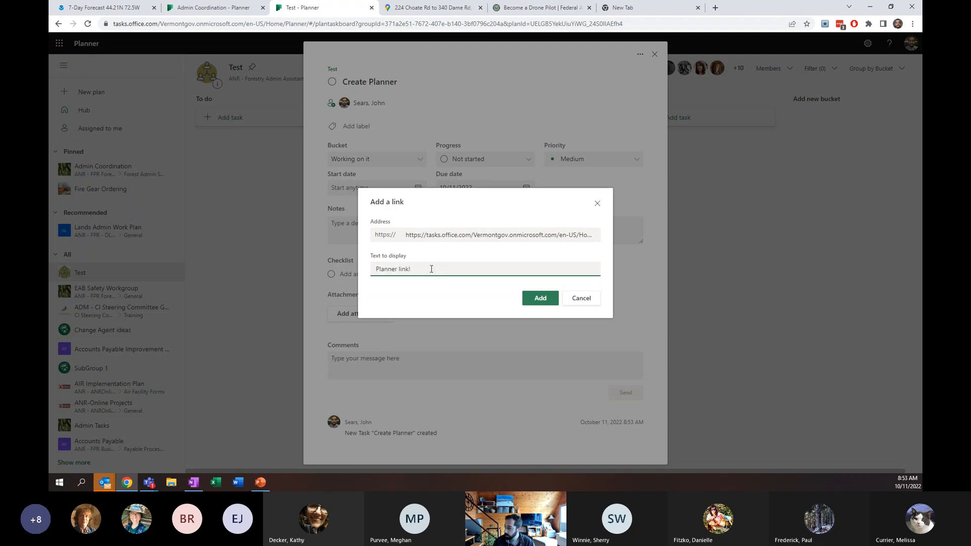
pyautogui.click(542, 298)
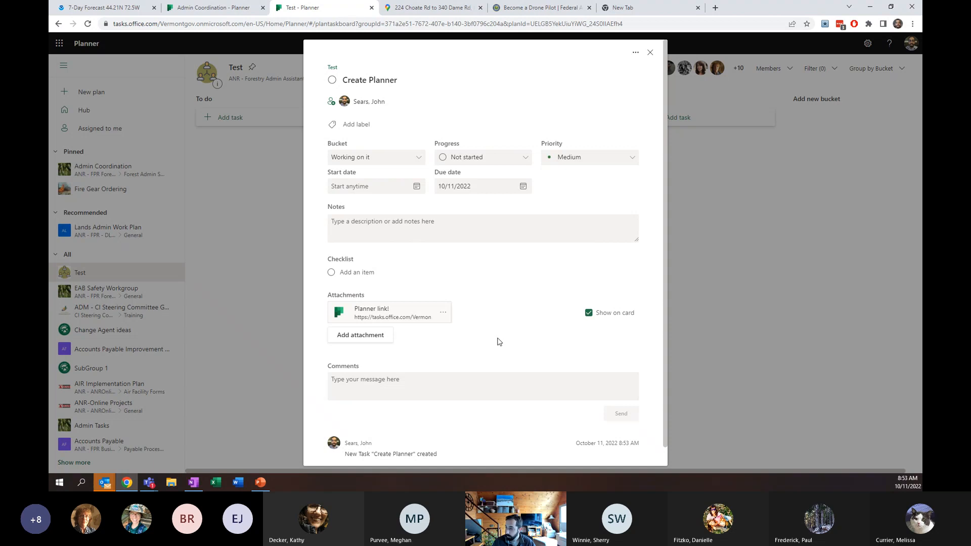
# - Apply the Pink label to the task and rename that label to Work about work
pyautogui.click(369, 124)
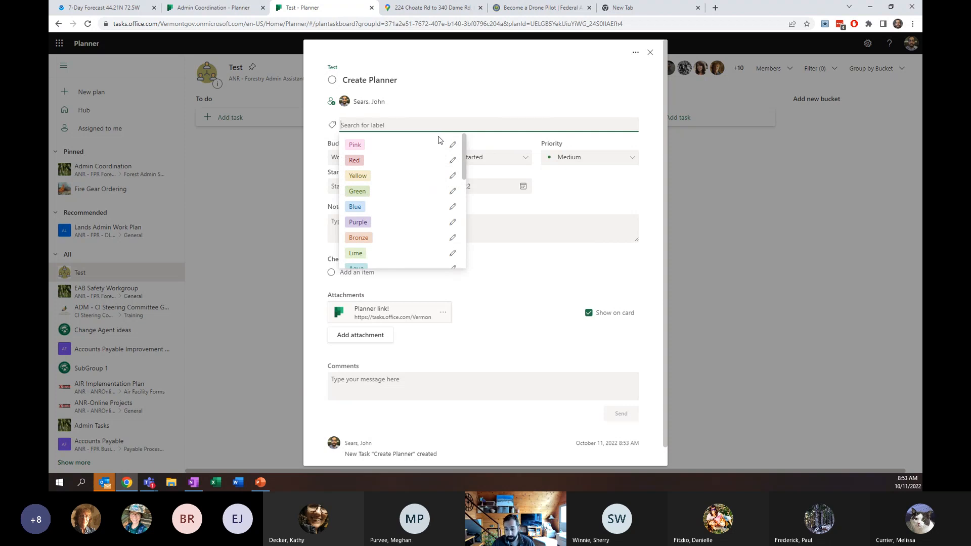
pyautogui.click(360, 146)
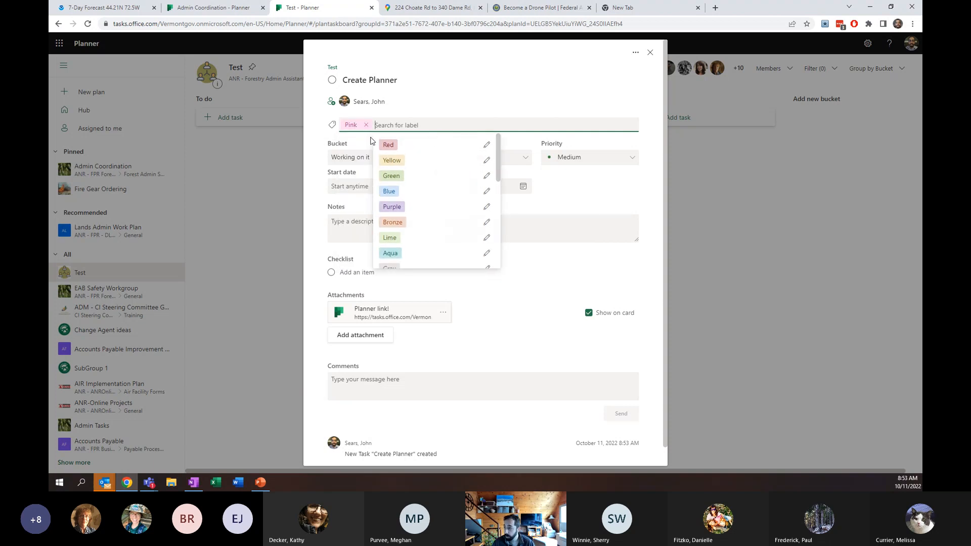
pyautogui.click(356, 124)
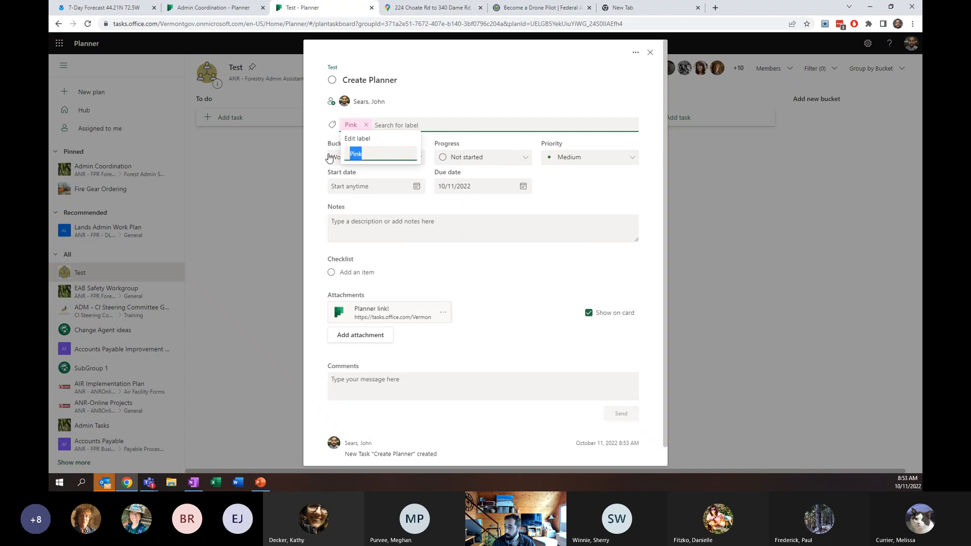
pyautogui.write('Work about work')
pyautogui.press('Return')
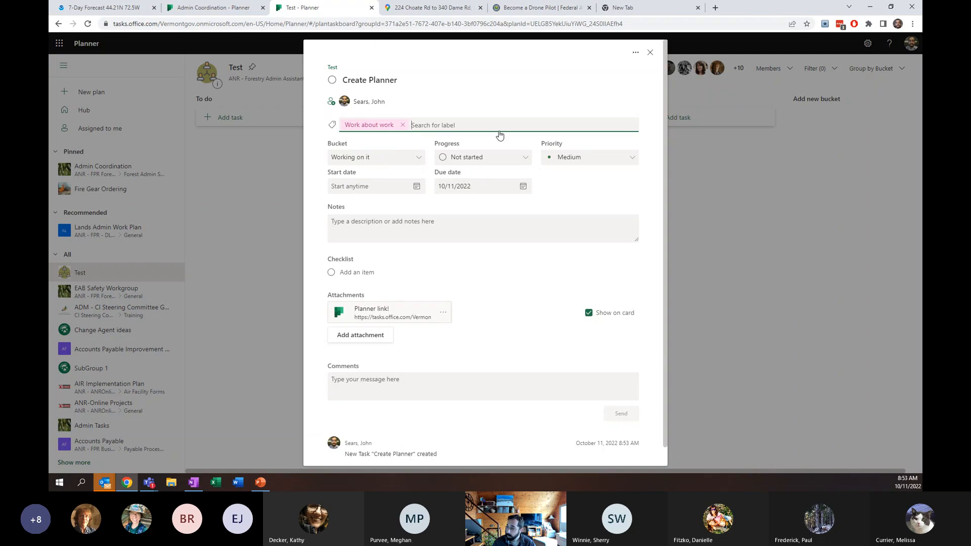
# - Set the task's progress to In progress and its priority to Urgent
pyautogui.click(505, 157)
pyautogui.click(478, 191)
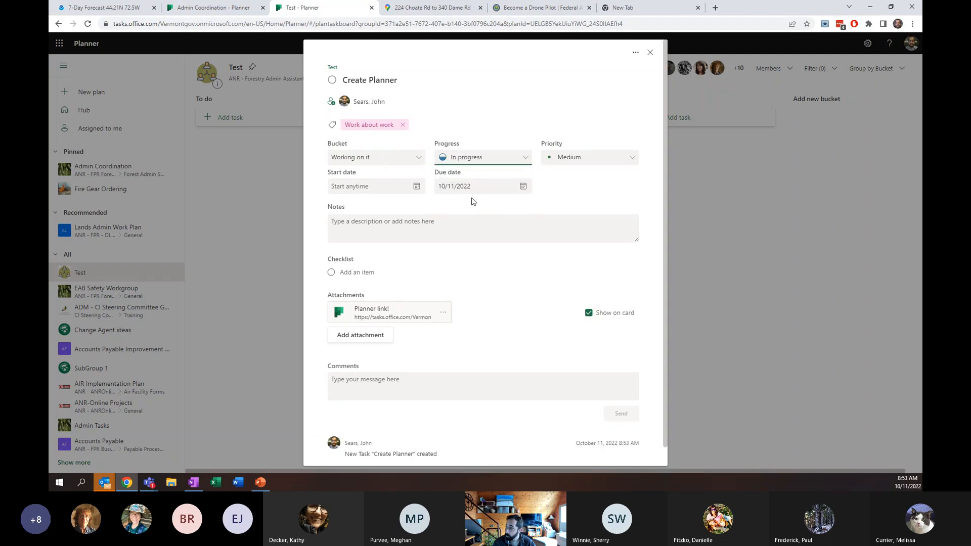
pyautogui.click(593, 158)
pyautogui.click(584, 173)
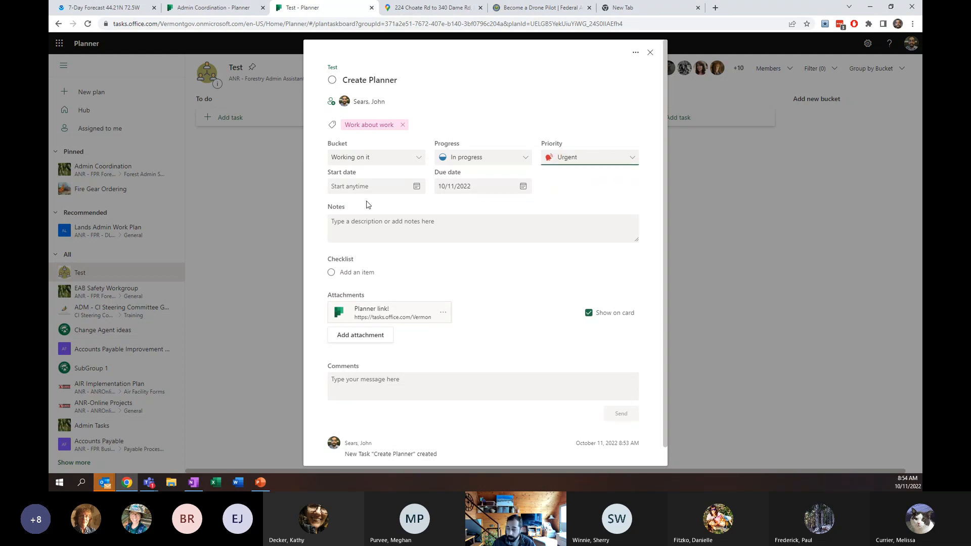
# - Set the task's start date to October 11, 2022
pyautogui.click(417, 186)
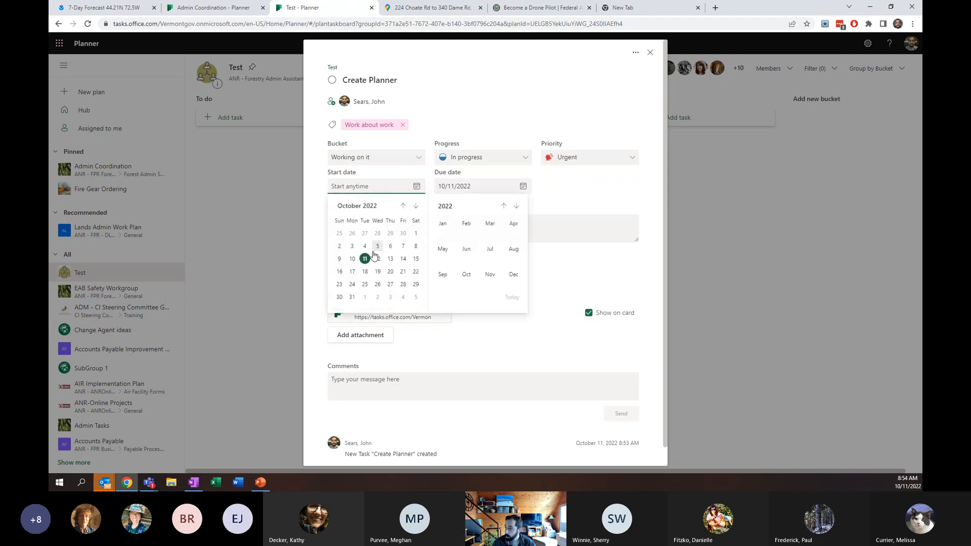
pyautogui.click(366, 257)
pyautogui.scroll(-1, 515, 286)
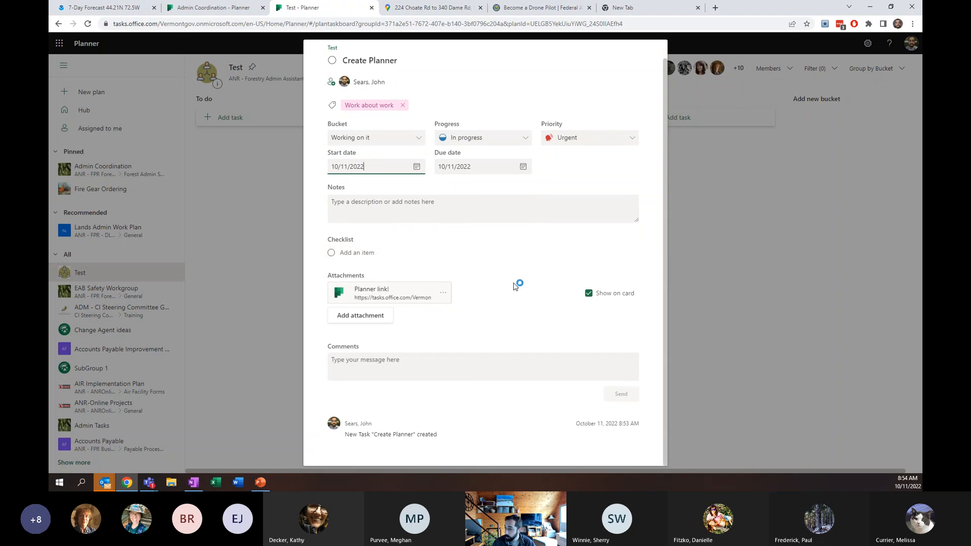
# - Add two checklist items, Assign buckets and Add tasks, to the task
pyautogui.click(384, 263)
pyautogui.write('Ass')
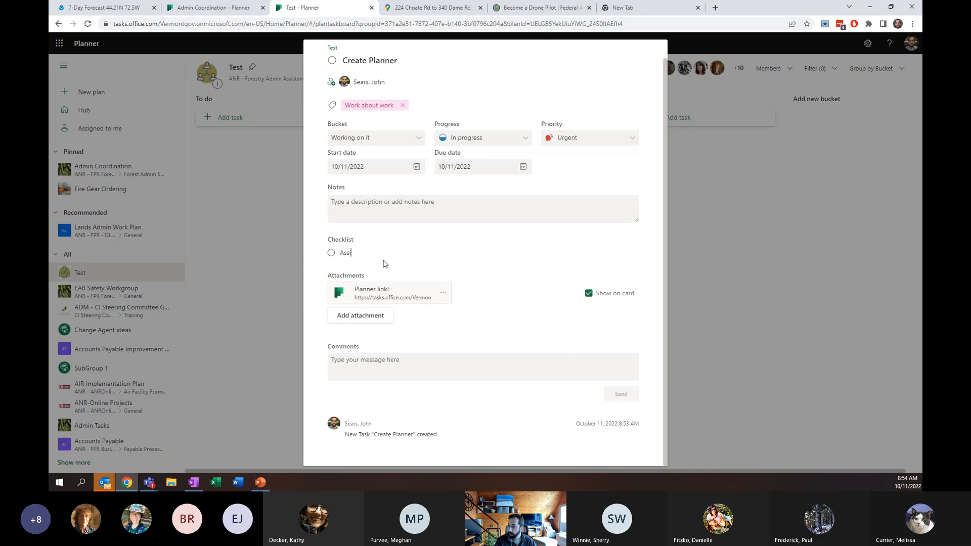
pyautogui.write('ing')
pyautogui.press('BackSpace')
pyautogui.write('gn buckets')
pyautogui.press('Return')
pyautogui.write('Add ta')
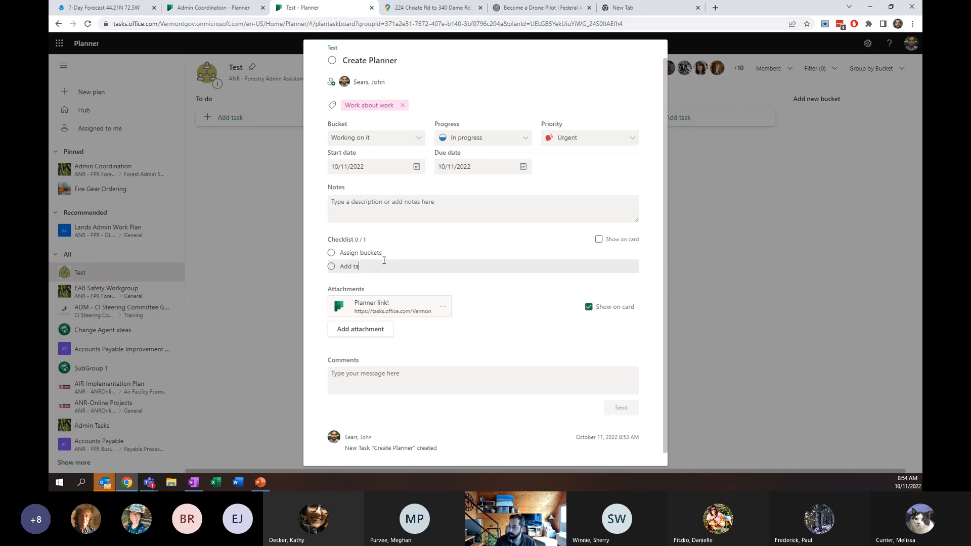
pyautogui.write('sks')
pyautogui.press('Return')
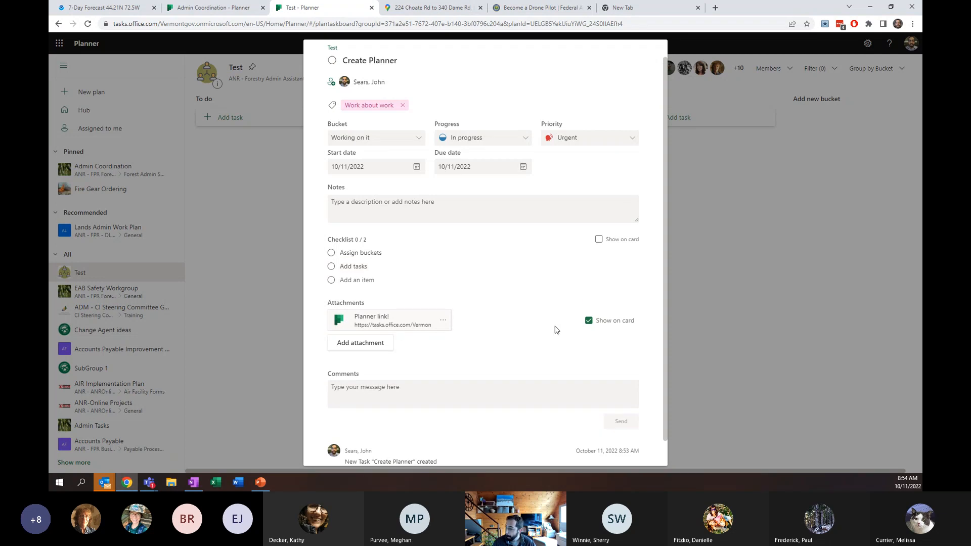
# - Add the note creating the planner for training to the task and close its details
pyautogui.scroll(-1, 557, 313)
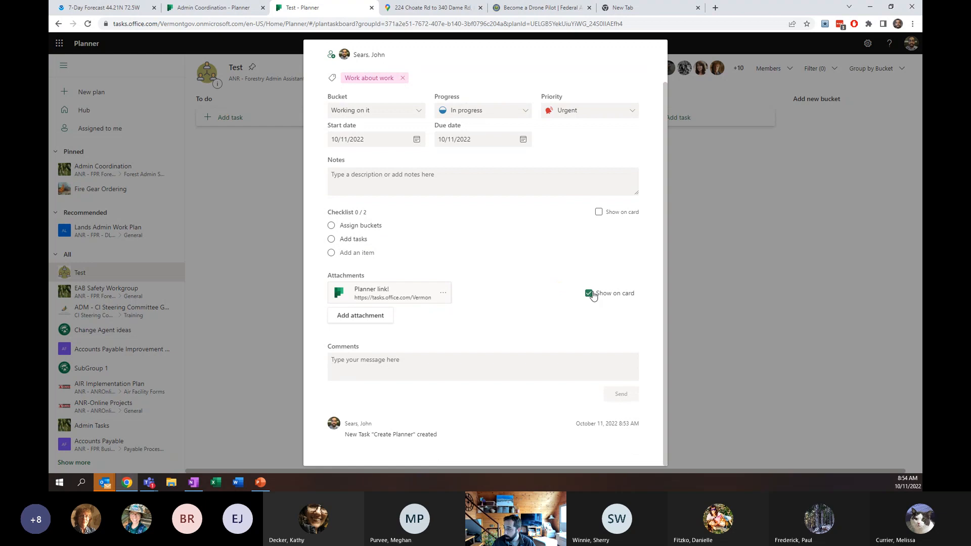
pyautogui.click(599, 212)
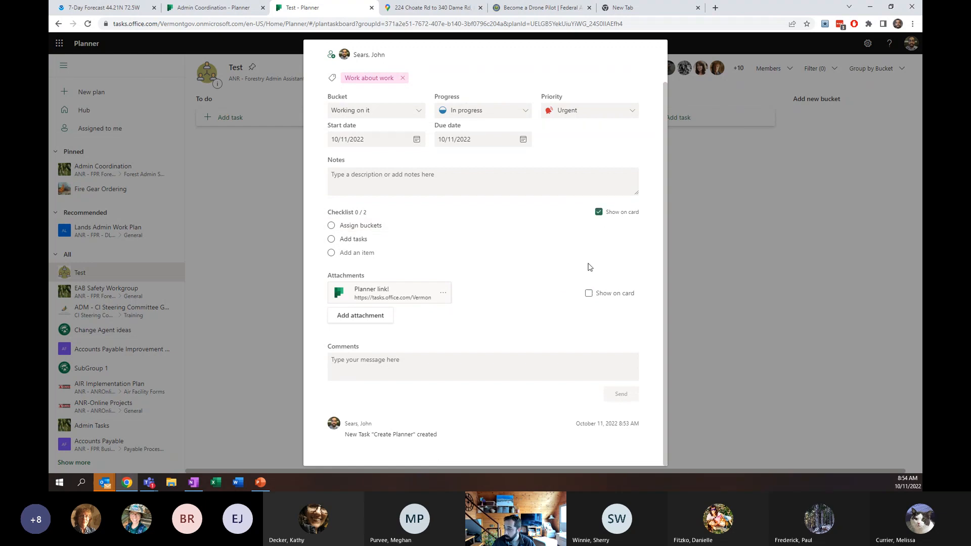
pyautogui.click(588, 296)
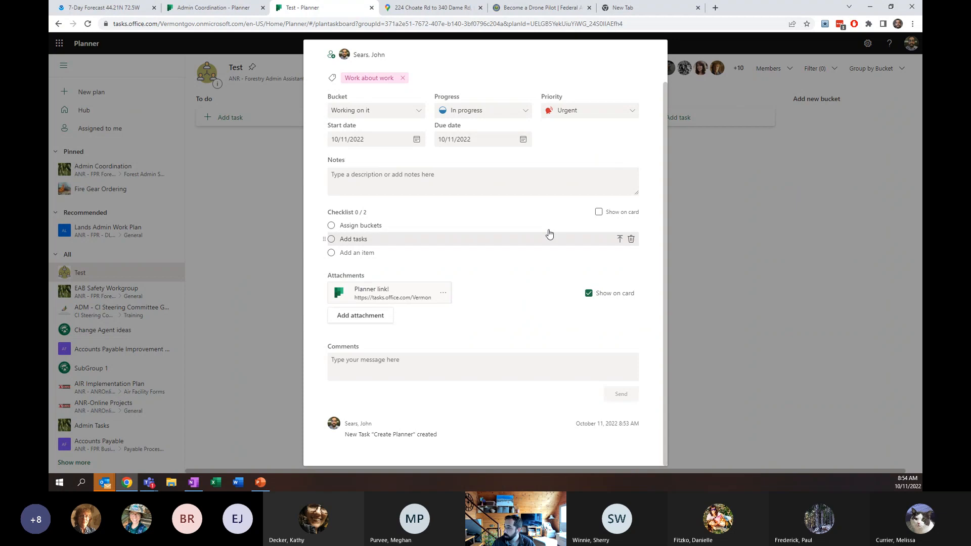
pyautogui.click(459, 188)
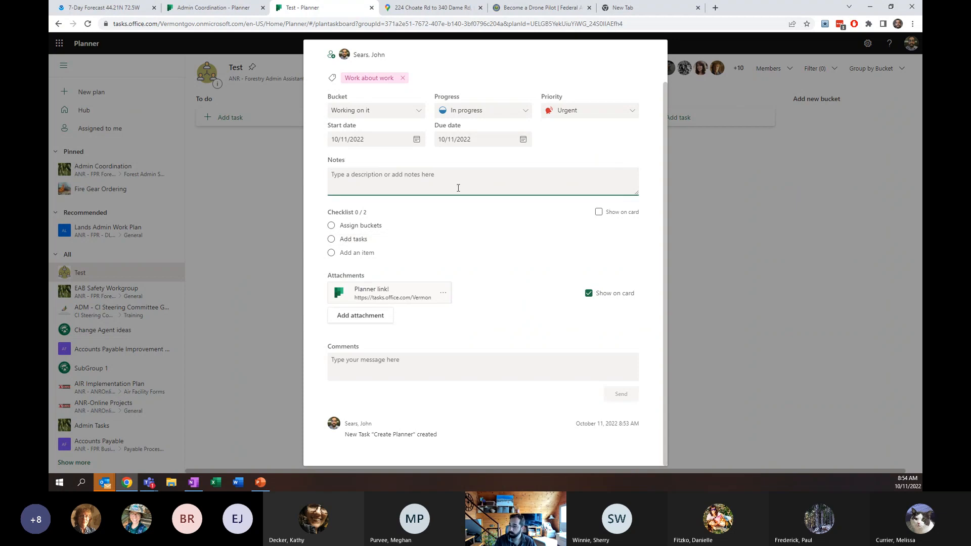
pyautogui.write('cr')
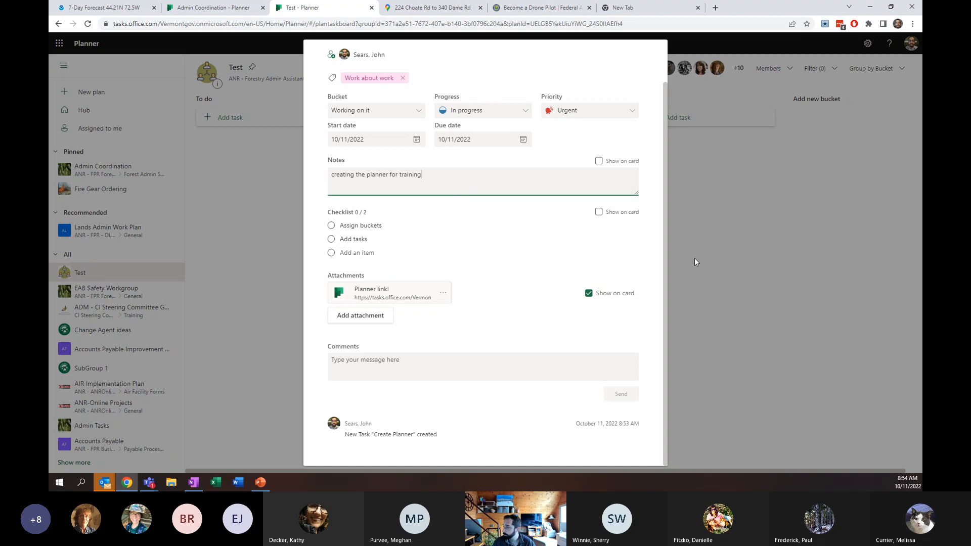
pyautogui.click(718, 257)
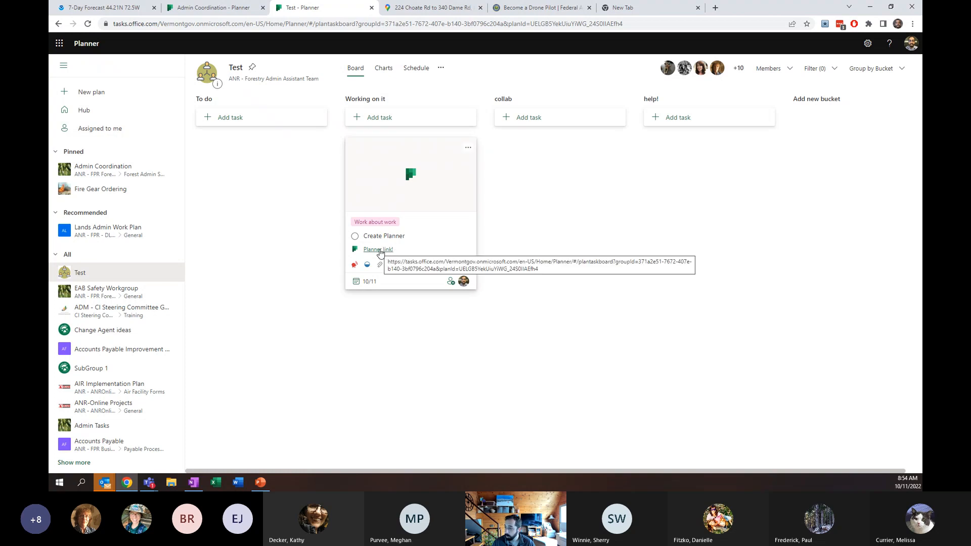
# - Open the Planner link! attachment from the Create Planner card in a new tab
pyautogui.click(381, 250)
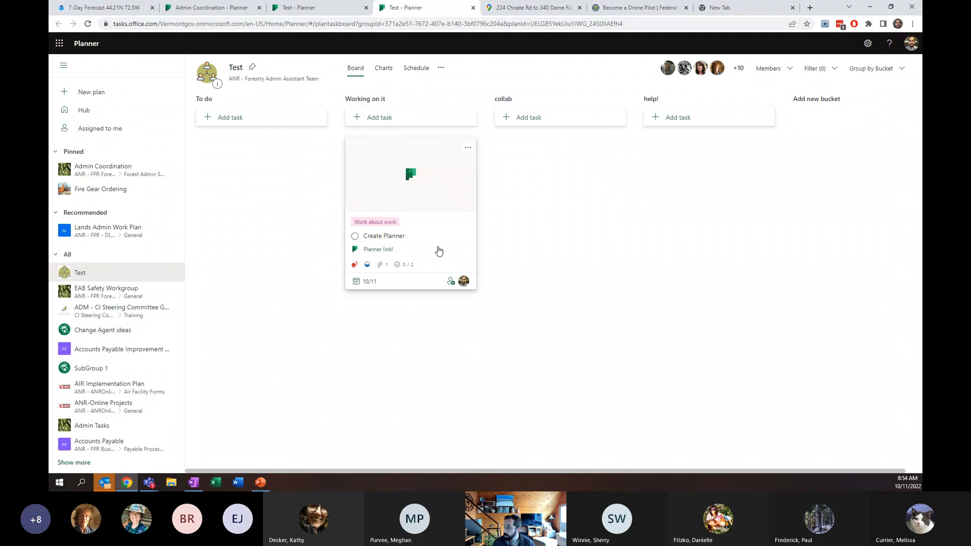
pyautogui.click(439, 252)
pyautogui.click(752, 251)
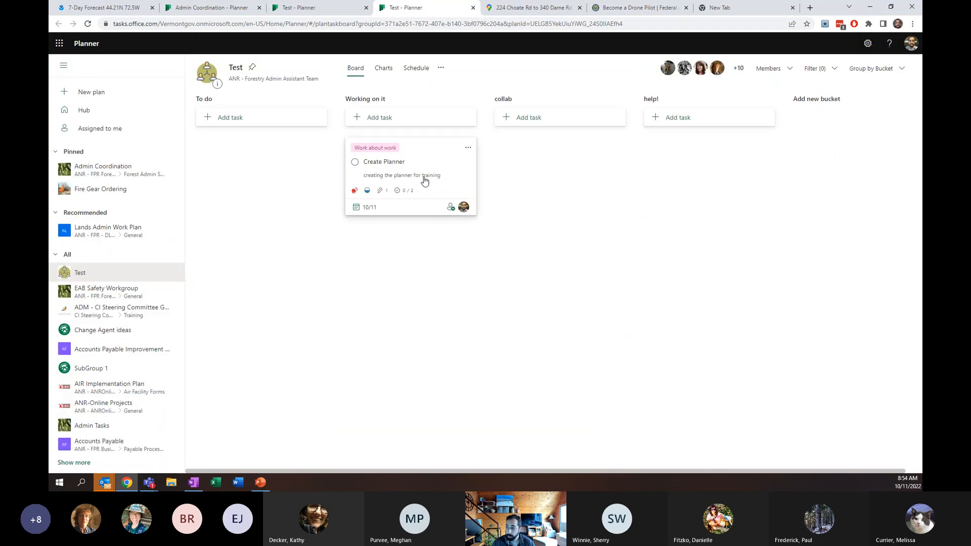
# - Reopen the Create Planner task and show its checklist on the card
pyautogui.click(379, 193)
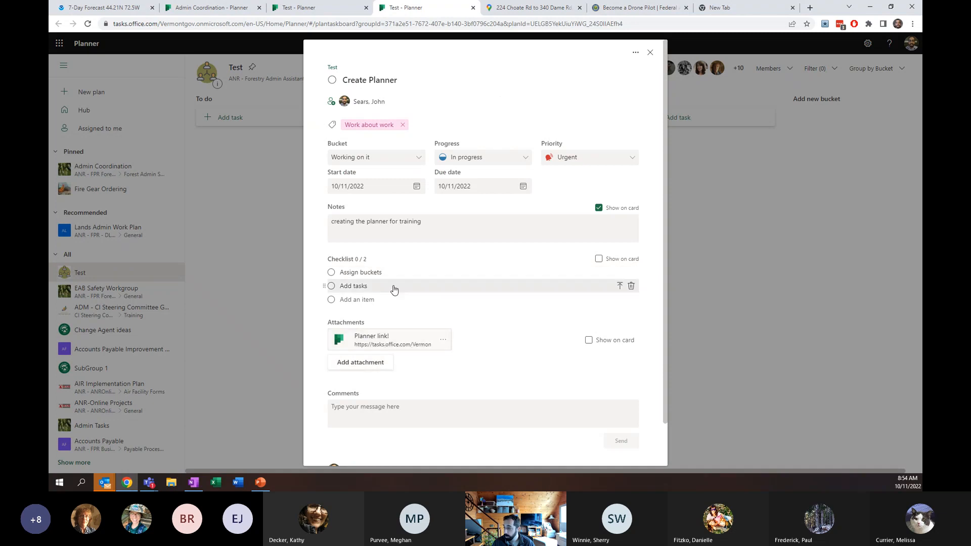
pyautogui.click(599, 260)
pyautogui.click(746, 266)
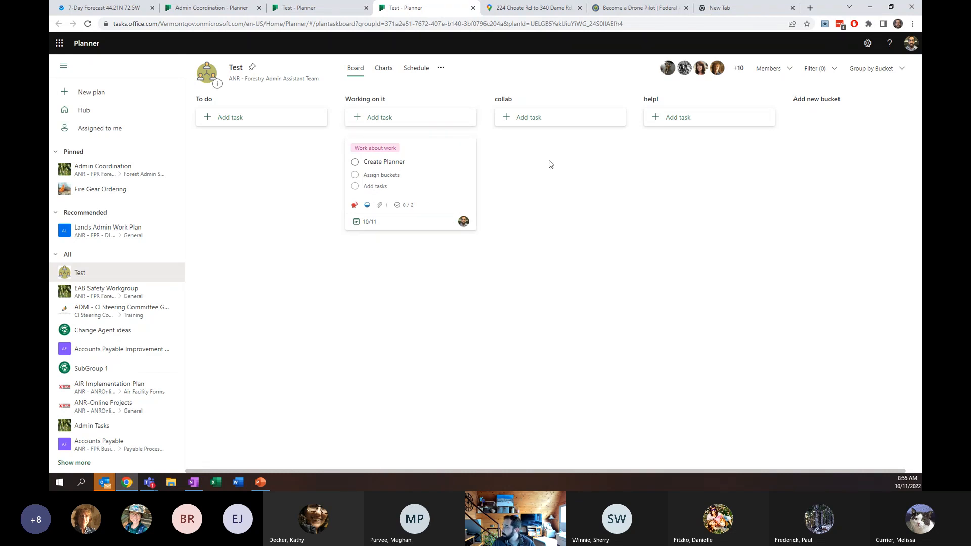
# - Group the board by Assigned to
pyautogui.click(876, 77)
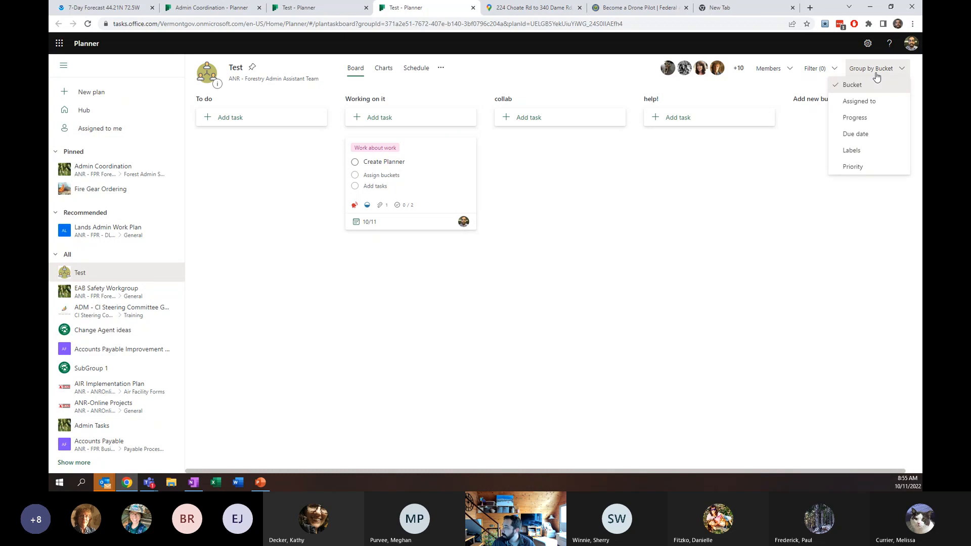
pyautogui.click(859, 101)
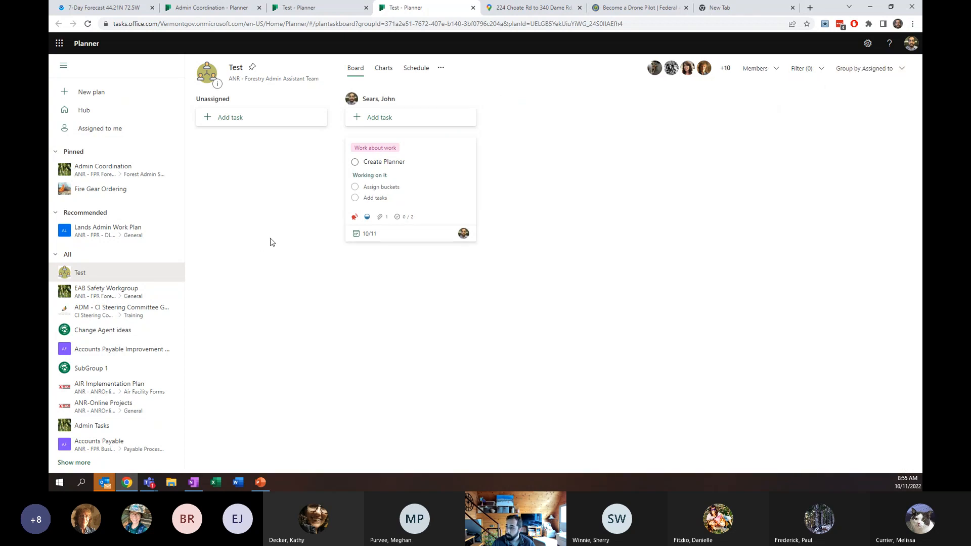
# - Switch the board grouping back to Bucket
pyautogui.click(207, 121)
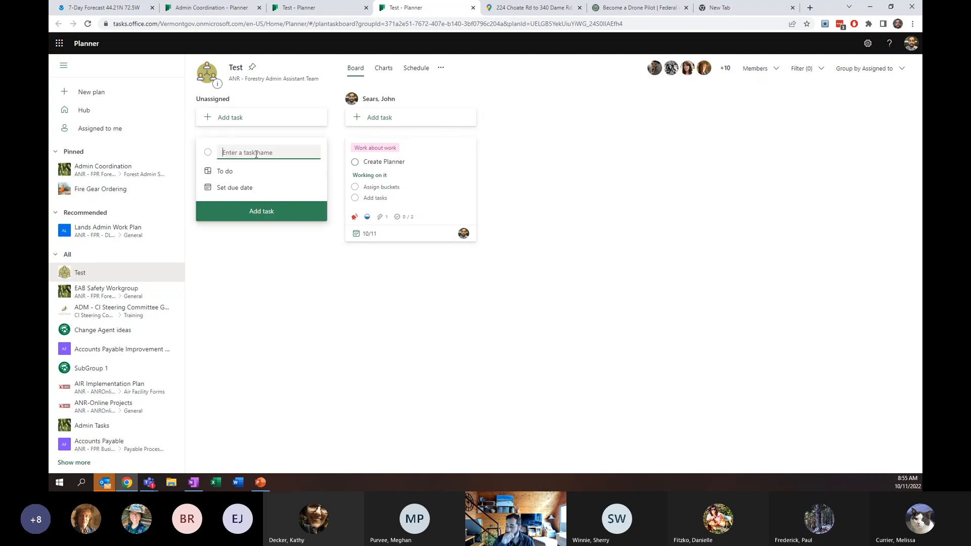
pyautogui.click(263, 313)
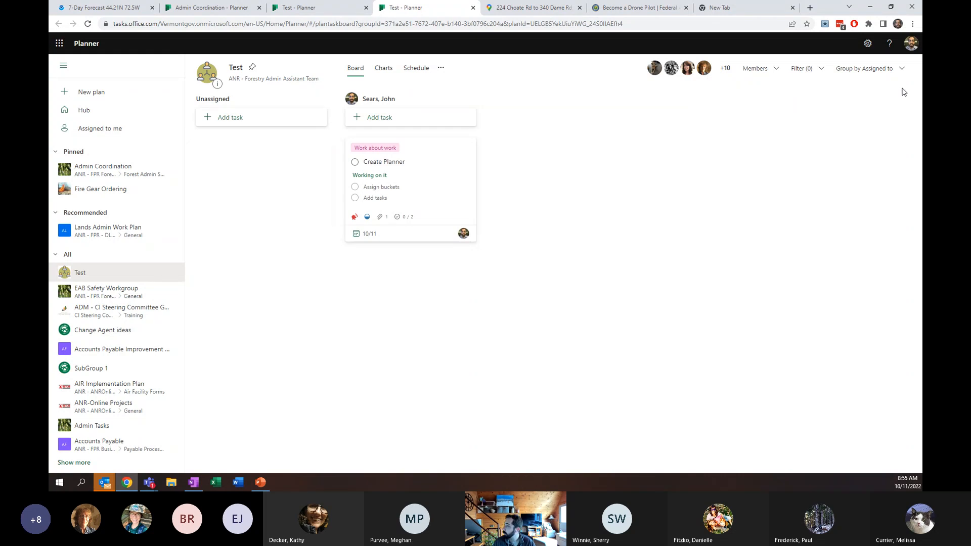
pyautogui.click(870, 68)
pyautogui.click(855, 79)
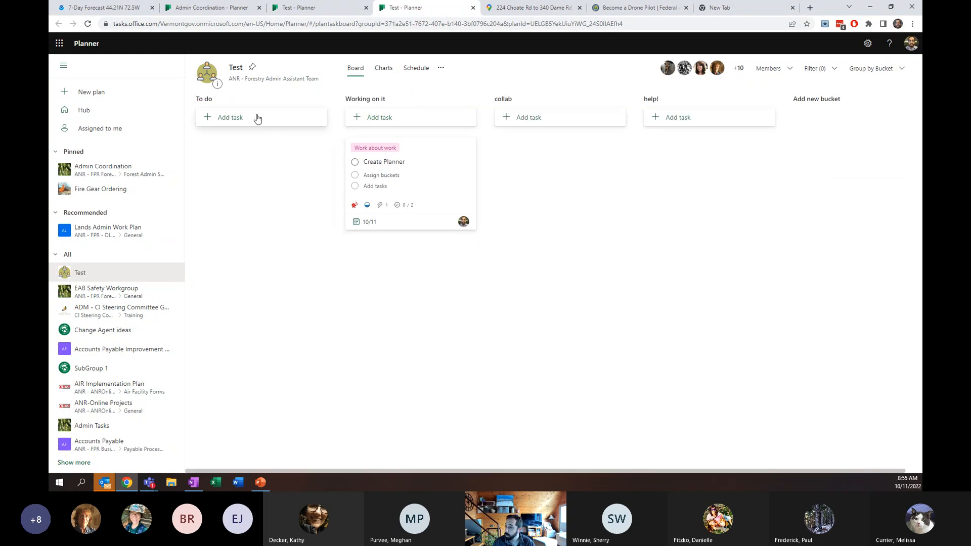
# - Add a task named training work to the To do bucket, assigned to a team member and due October 12
pyautogui.click(255, 118)
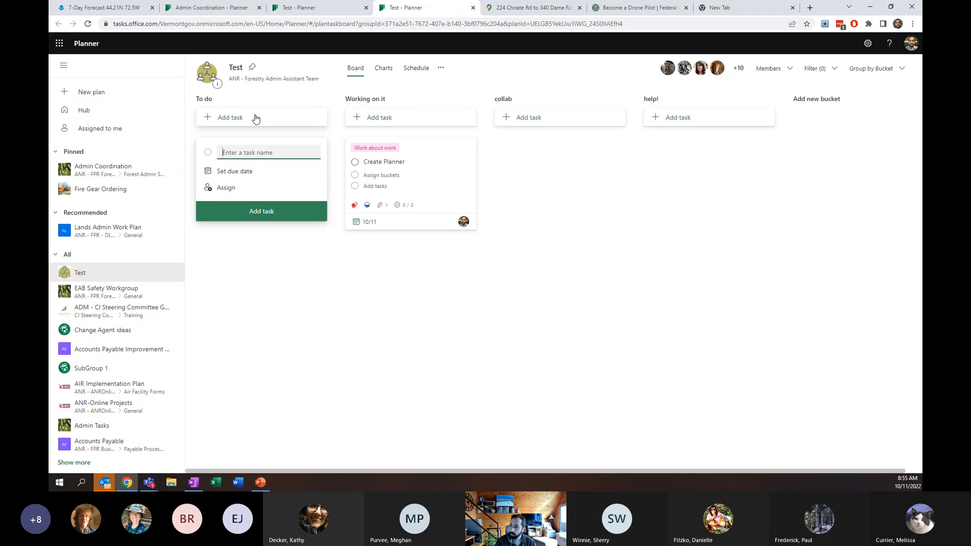
pyautogui.write('training wo')
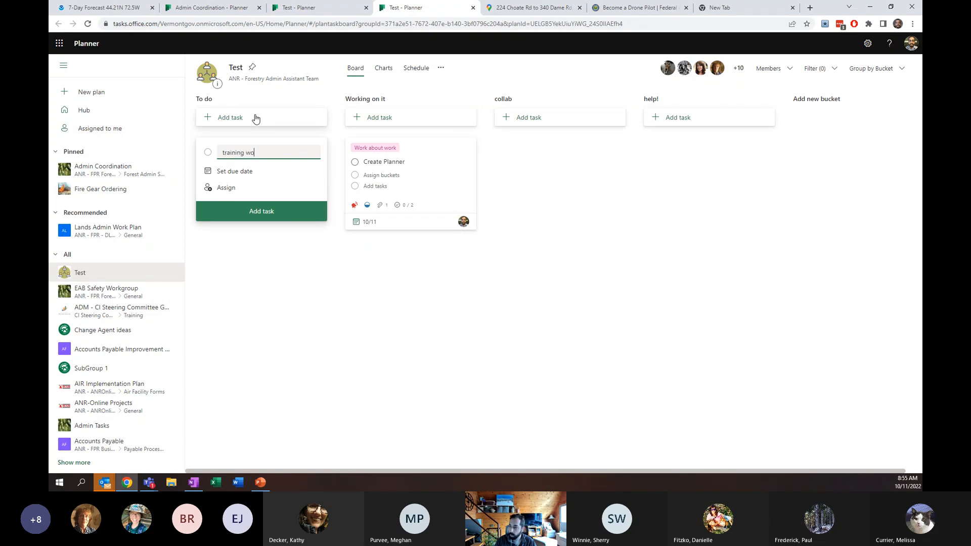
pyautogui.write('rk')
pyautogui.click(221, 188)
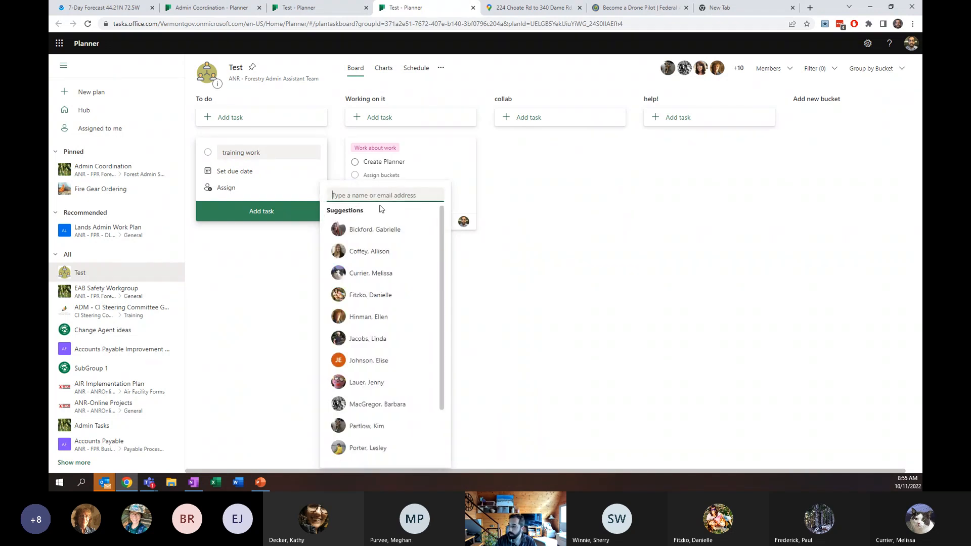
pyautogui.write('kathy')
pyautogui.press('BackSpace')
pyautogui.press('BackSpace')
pyautogui.press('BackSpace')
pyautogui.press('BackSpace')
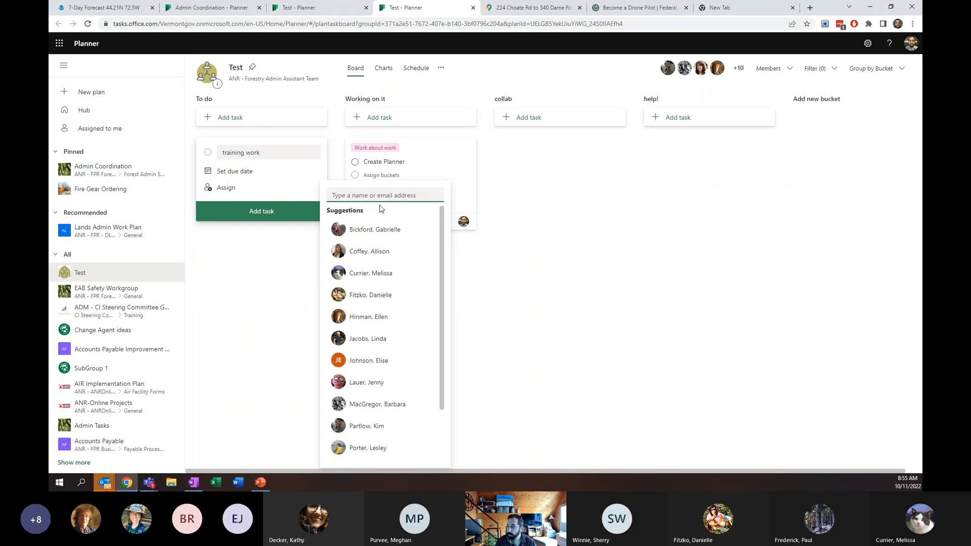
pyautogui.click(373, 276)
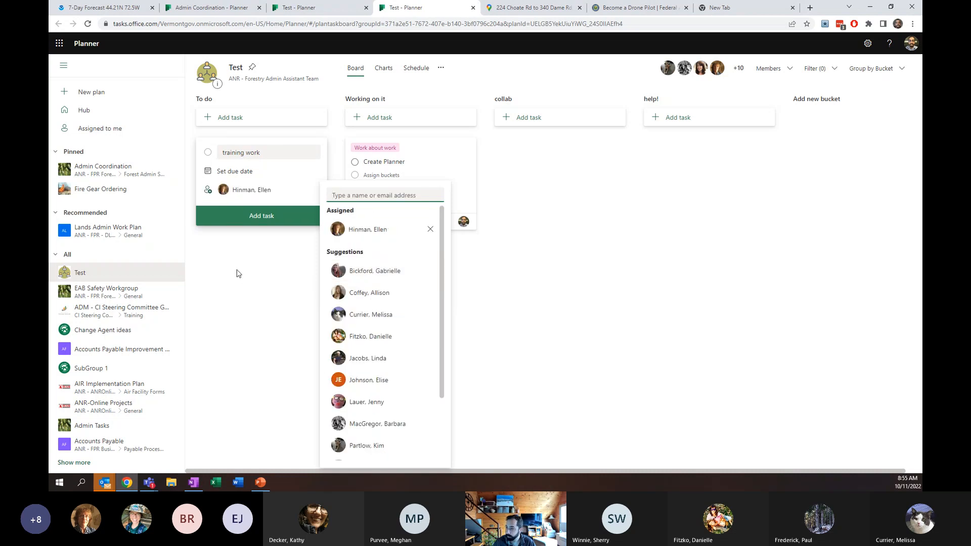
pyautogui.click(242, 169)
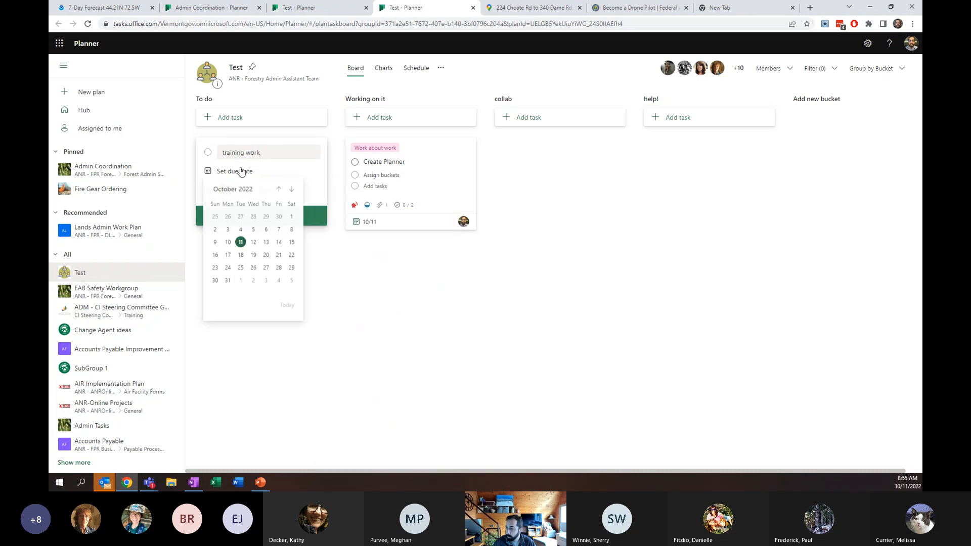
pyautogui.click(254, 244)
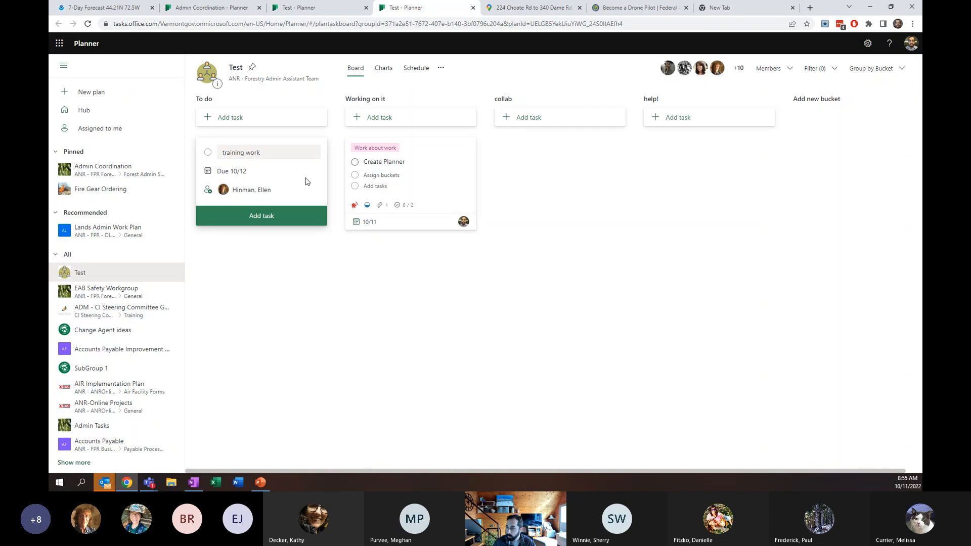
pyautogui.click(271, 219)
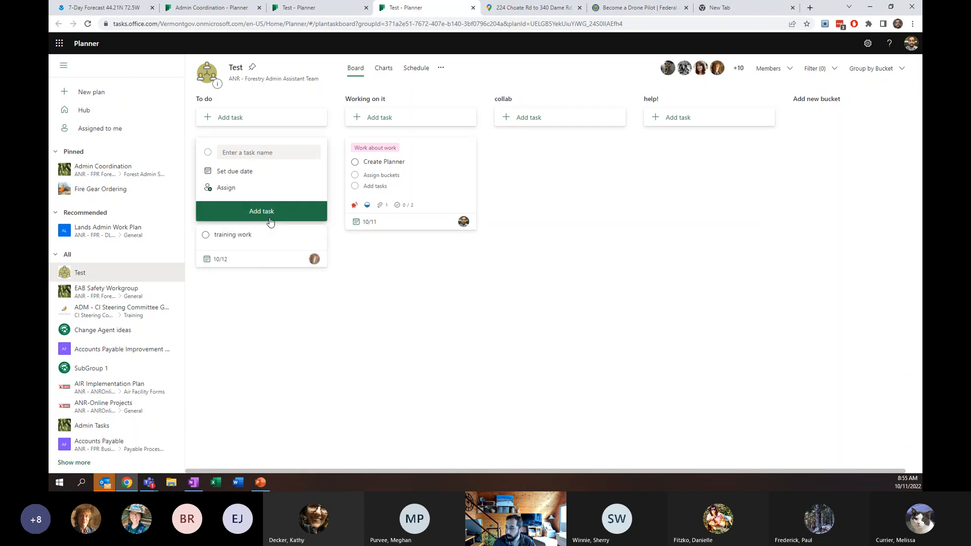
# - Open the training work task and set its priority to Urgent
pyautogui.click(268, 147)
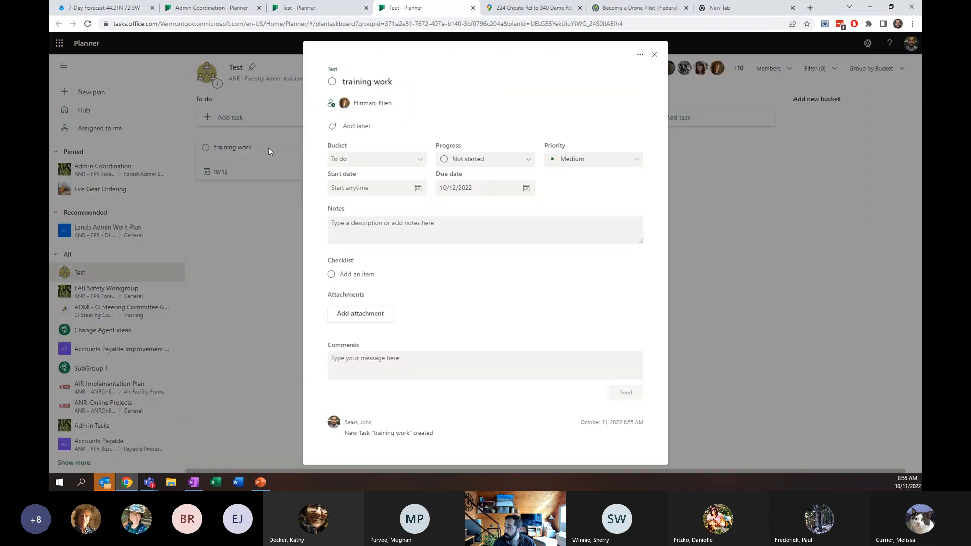
pyautogui.click(593, 159)
pyautogui.click(569, 173)
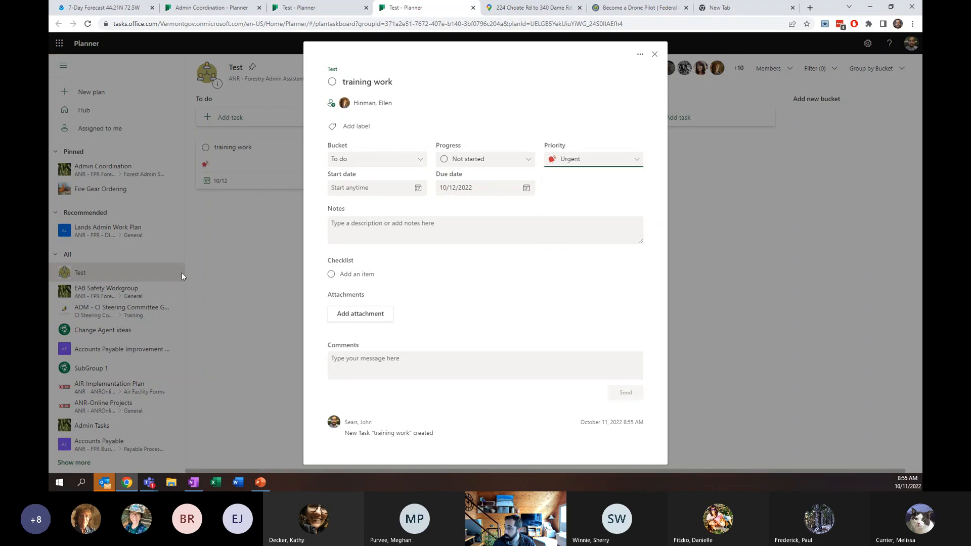
pyautogui.click(278, 237)
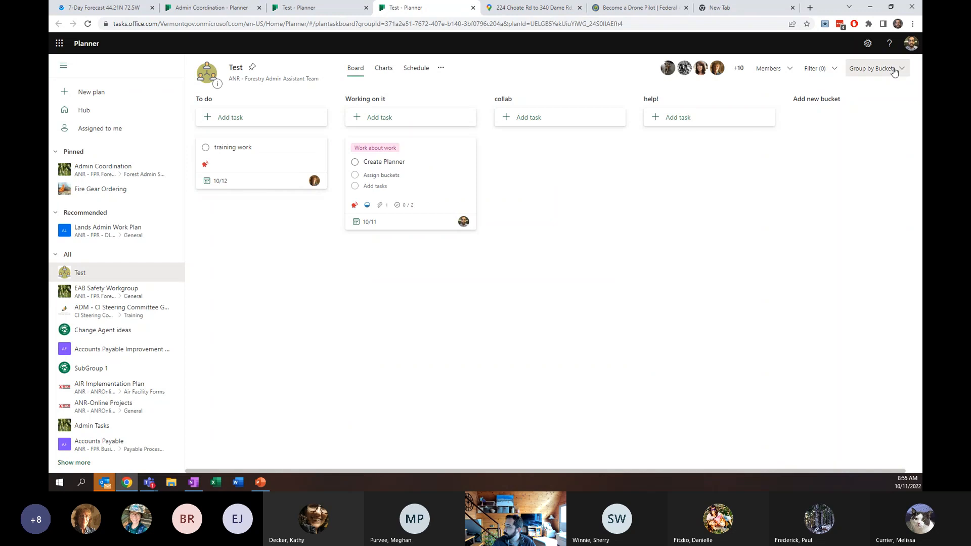
# - Regroup the board by Assigned to and by Progress in turn
pyautogui.click(872, 69)
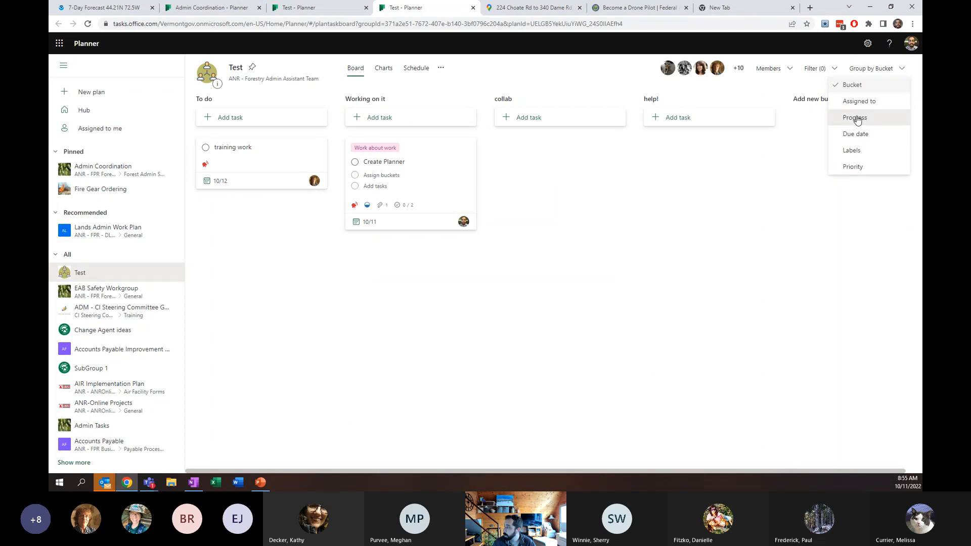
pyautogui.click(859, 101)
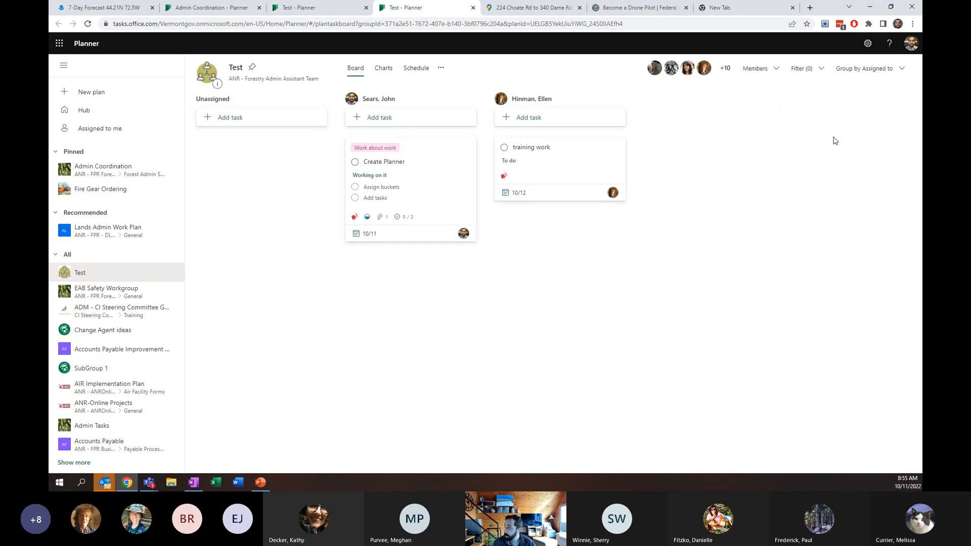
pyautogui.click(861, 70)
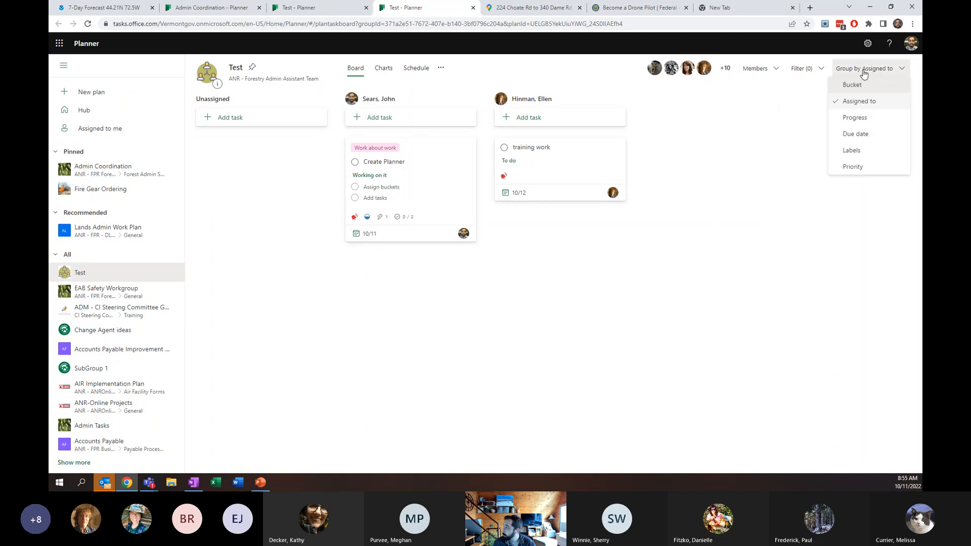
pyautogui.click(855, 119)
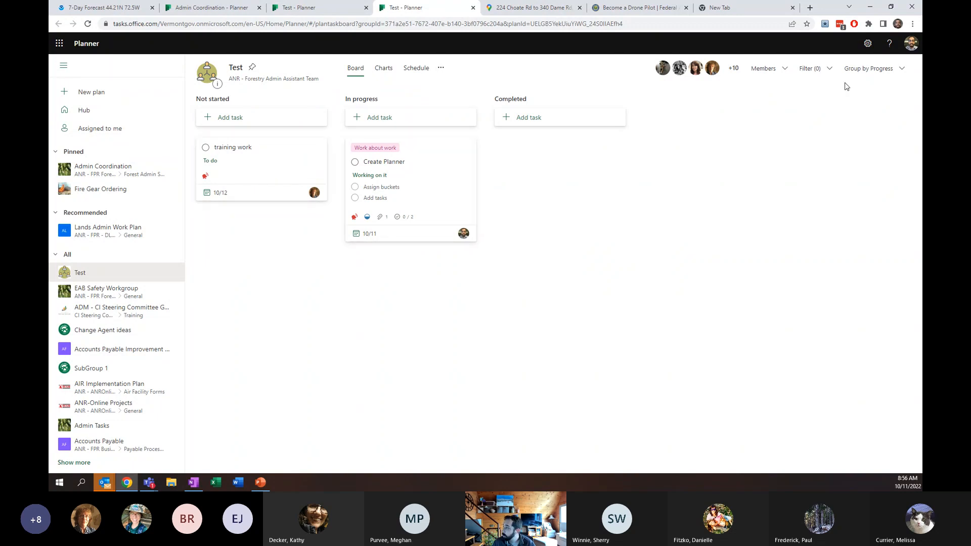
# - Regroup the board by Due date and by Labels in turn
pyautogui.click(871, 68)
pyautogui.click(854, 139)
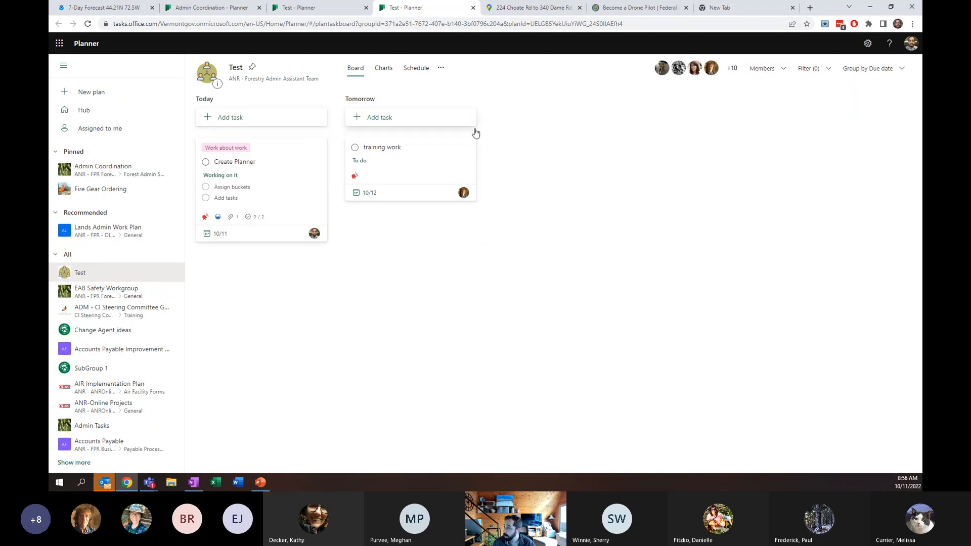
pyautogui.click(880, 68)
pyautogui.click(847, 150)
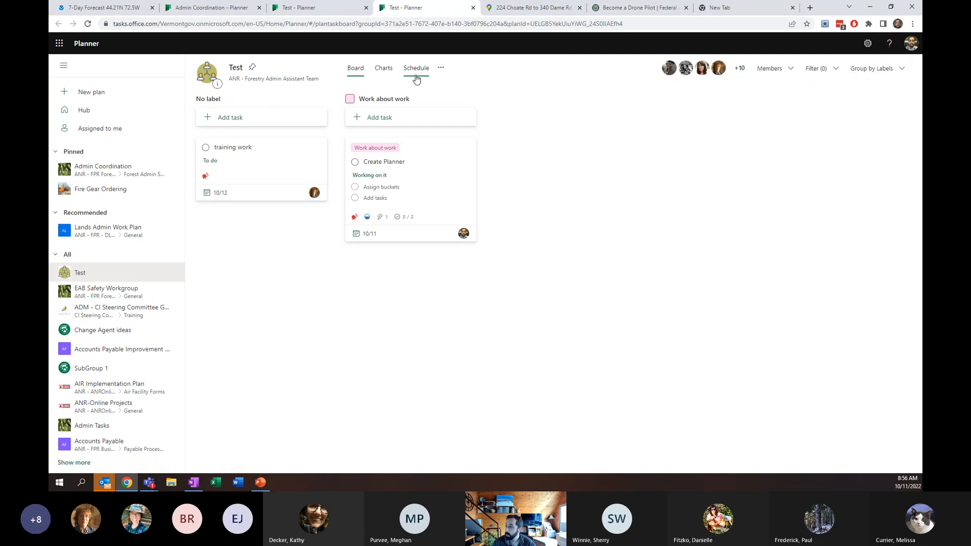
# - View the plan's Charts and its Schedule calendar
pyautogui.click(382, 73)
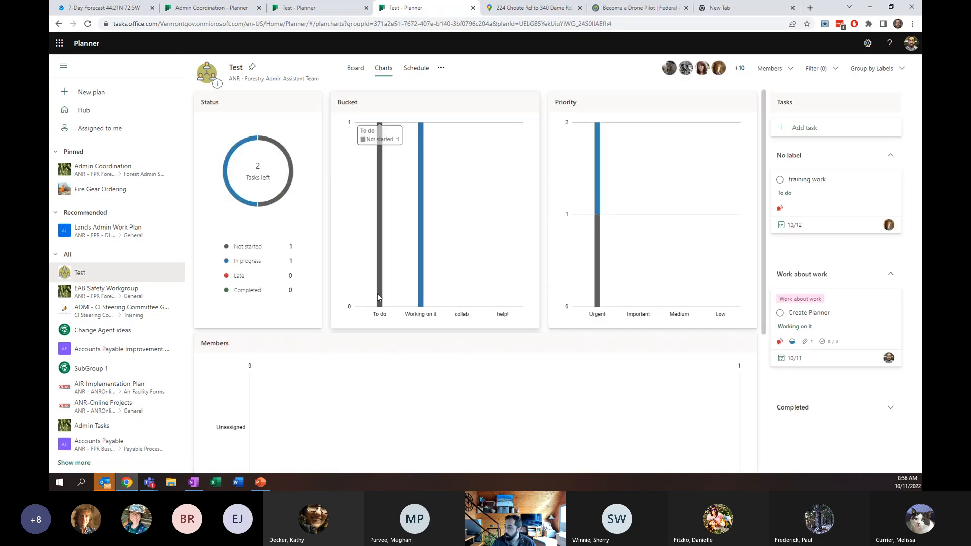
pyautogui.click(413, 72)
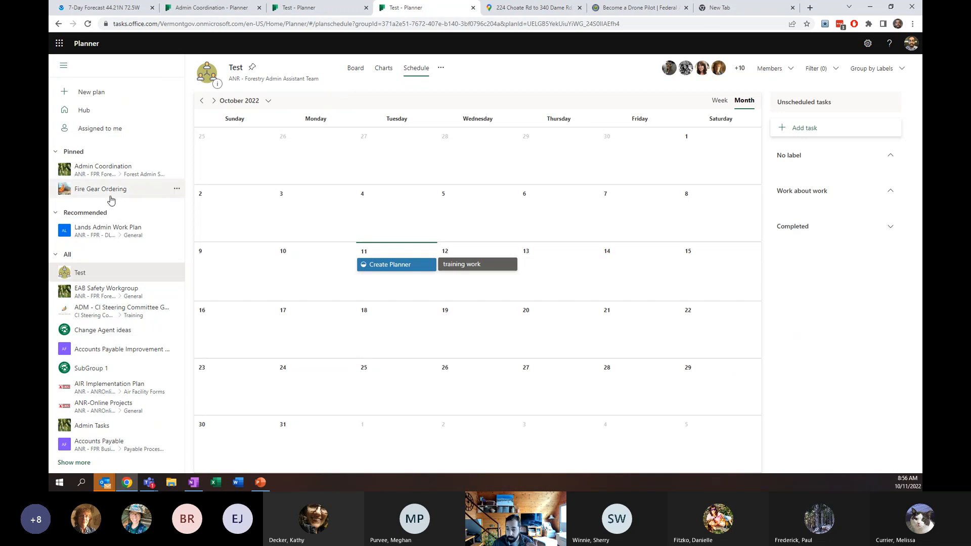
# - Open the pinned Fire Gear Ordering plan's board and group it by Bucket
pyautogui.click(111, 197)
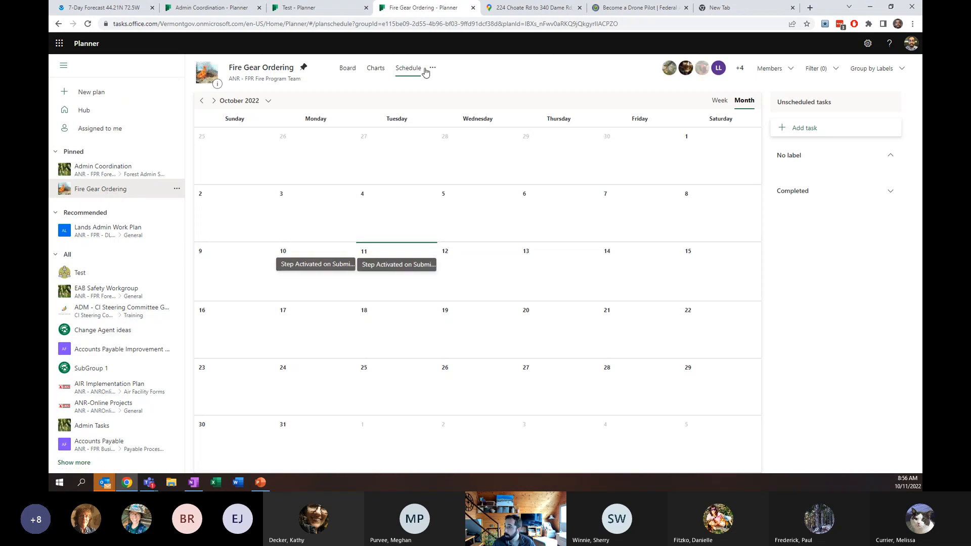
pyautogui.click(345, 69)
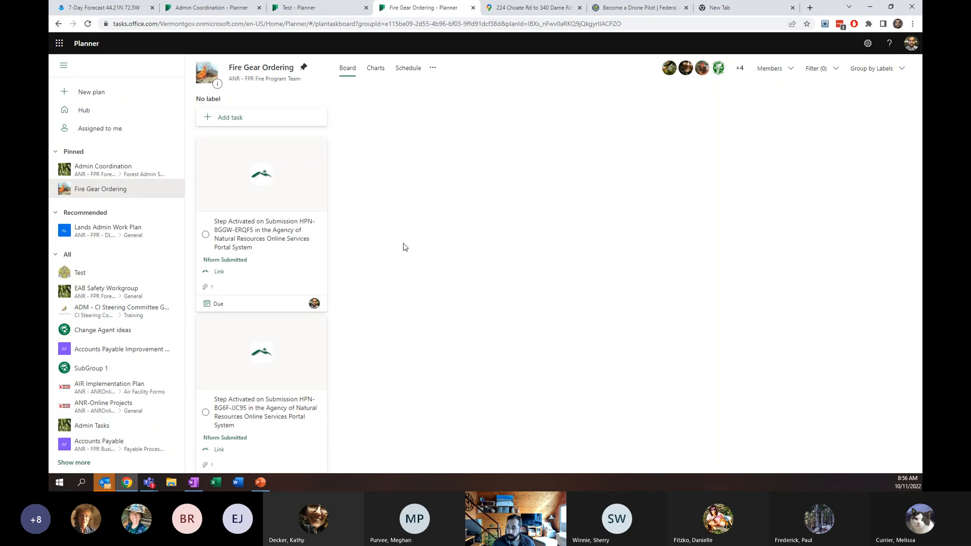
pyautogui.click(866, 71)
pyautogui.click(855, 86)
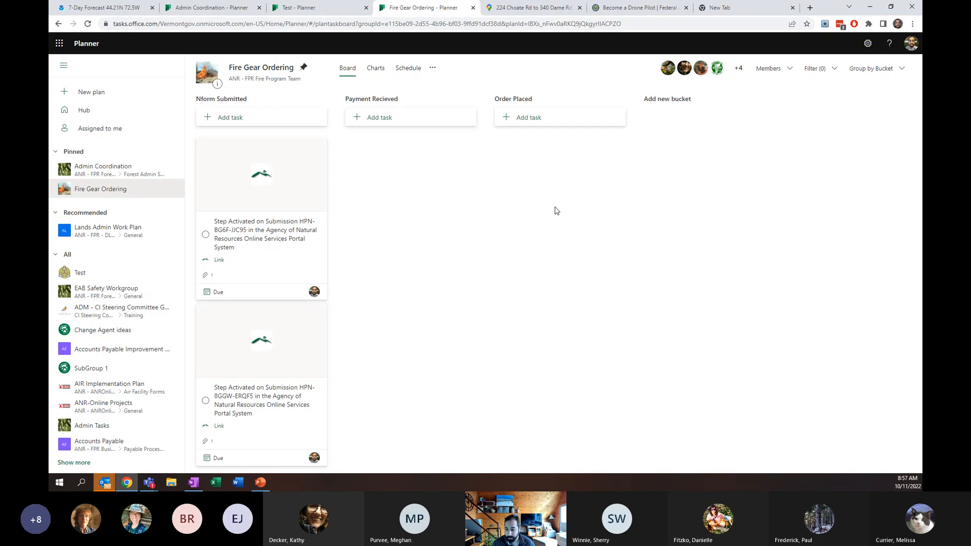
pyautogui.moveTo(271, 202); pyautogui.dragTo(268, 249)
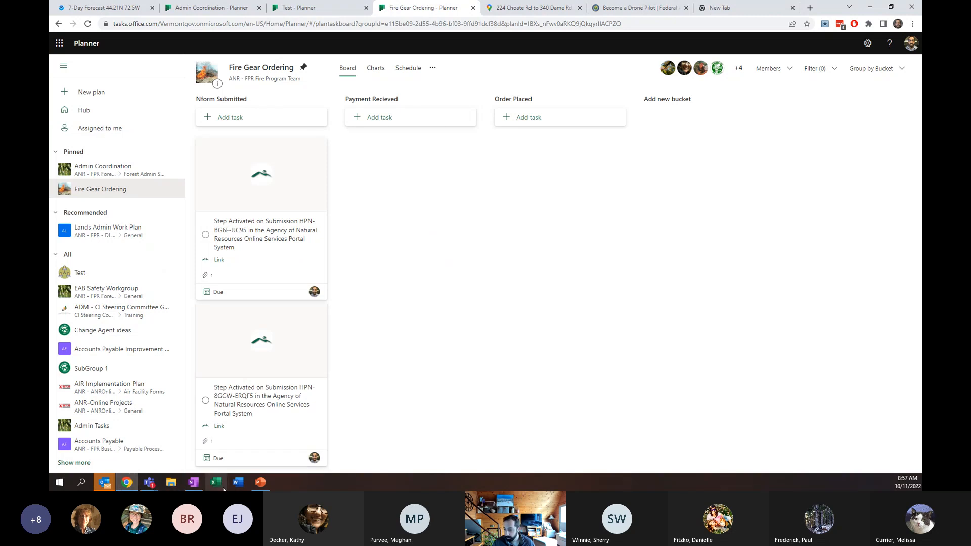
# - Switch to the Planner Essentials presentation's Best Practices slide
pyautogui.click(258, 483)
pyautogui.click(86, 319)
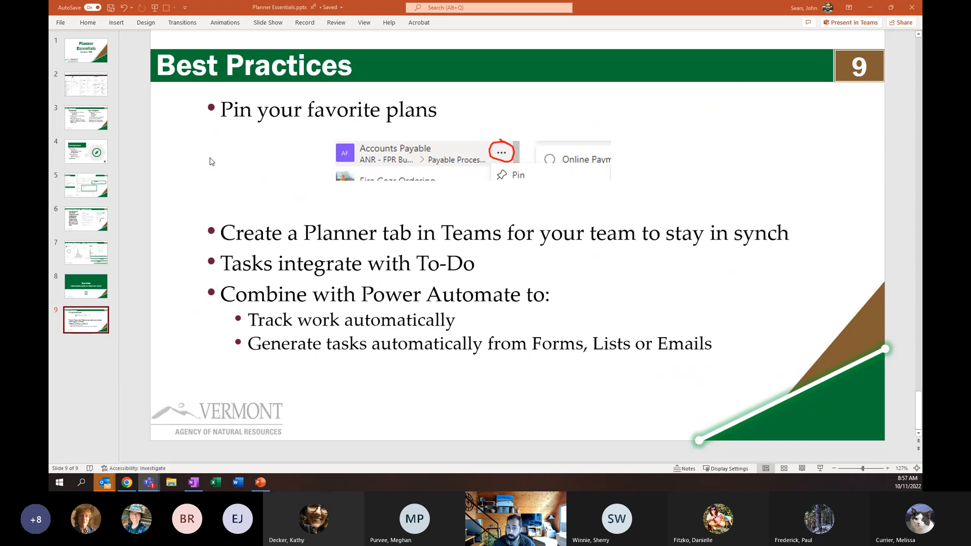
# - Show the Admin Coordination Planner tab in the Forest Admin Services Teams channel, and minimize Teams afterward
pyautogui.moveTo(50, 5); pyautogui.dragTo(330, 1)
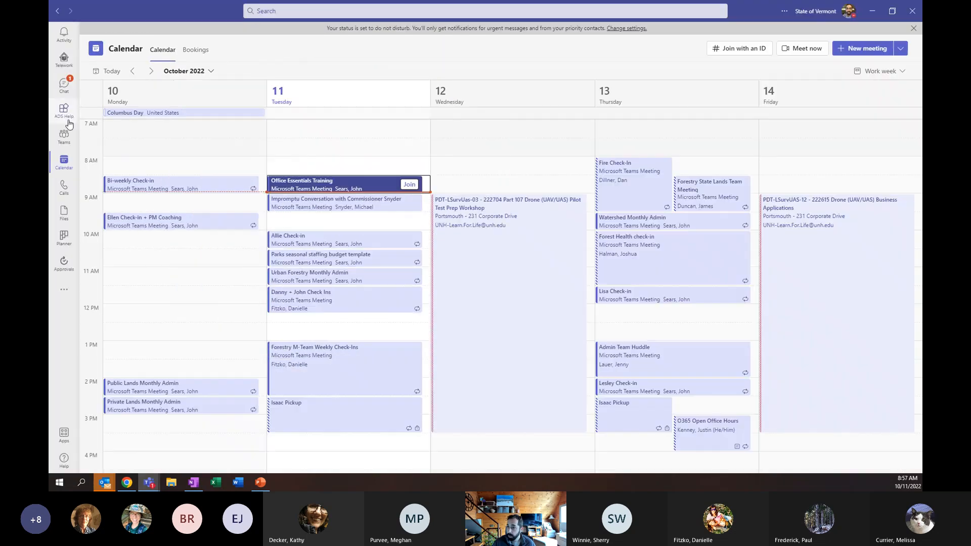
pyautogui.click(65, 136)
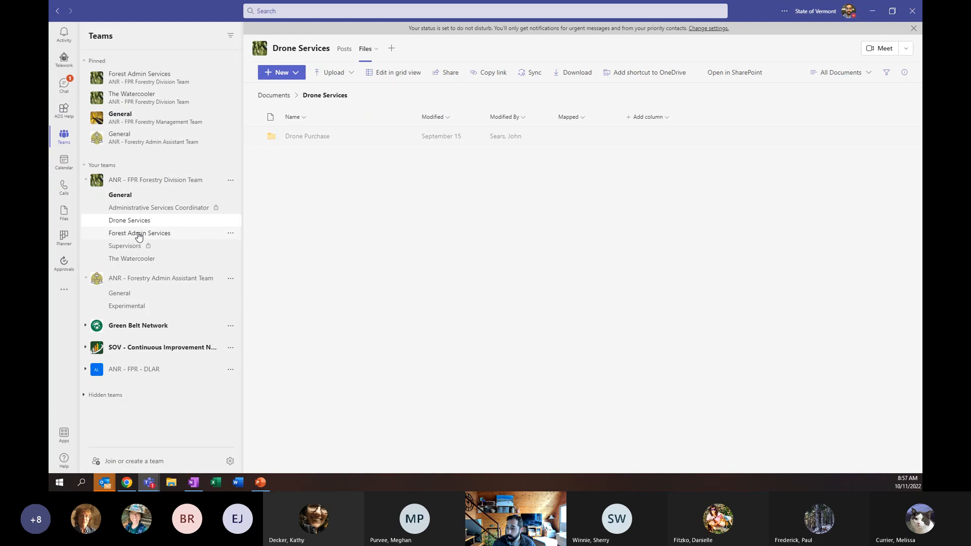
pyautogui.click(137, 233)
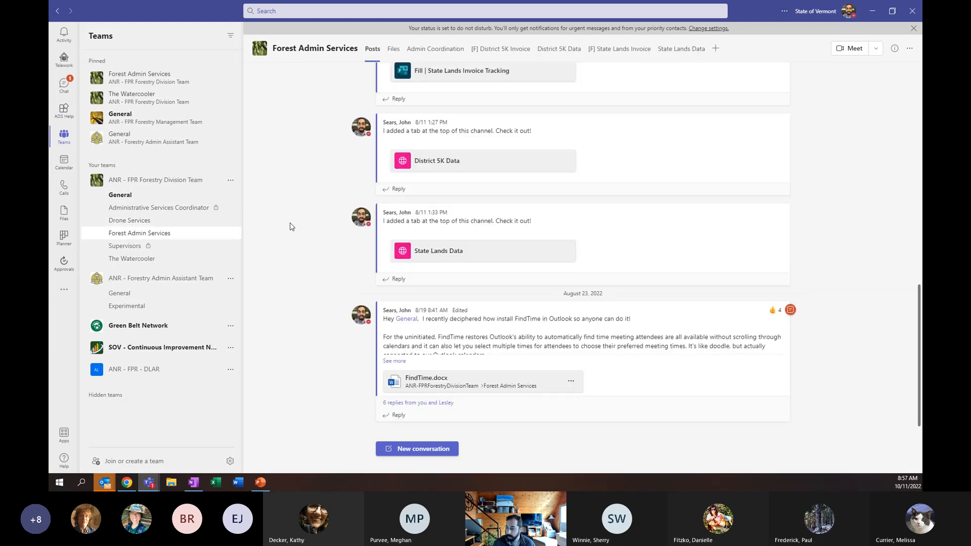
pyautogui.click(434, 50)
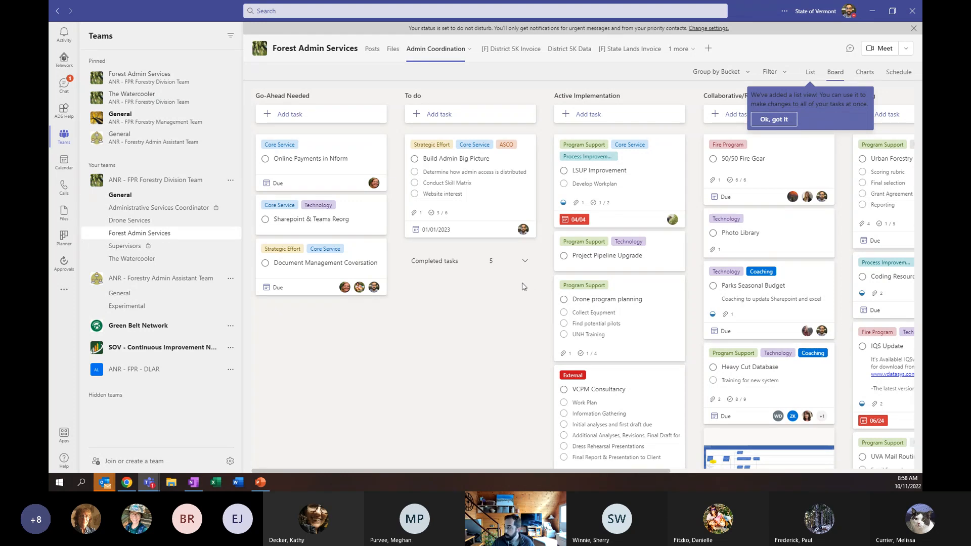
pyautogui.click(870, 11)
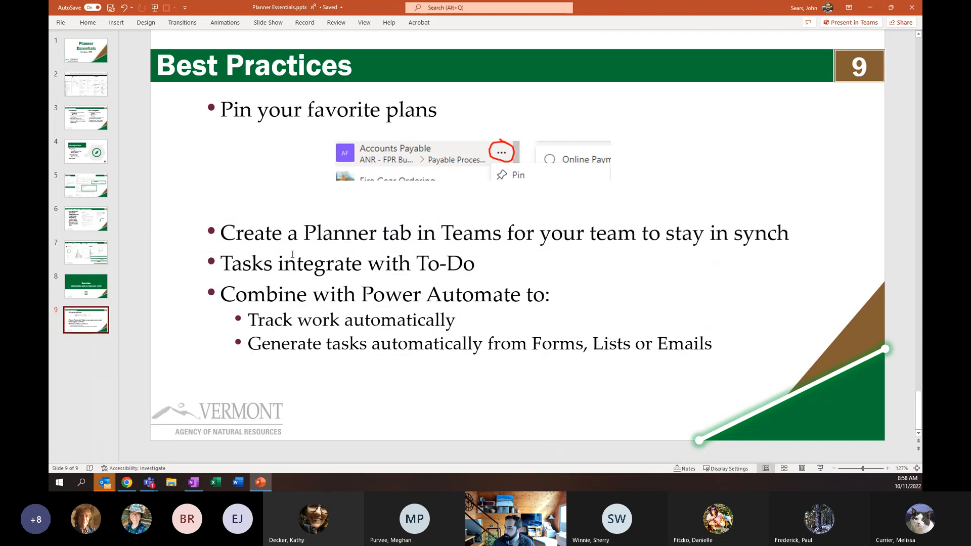